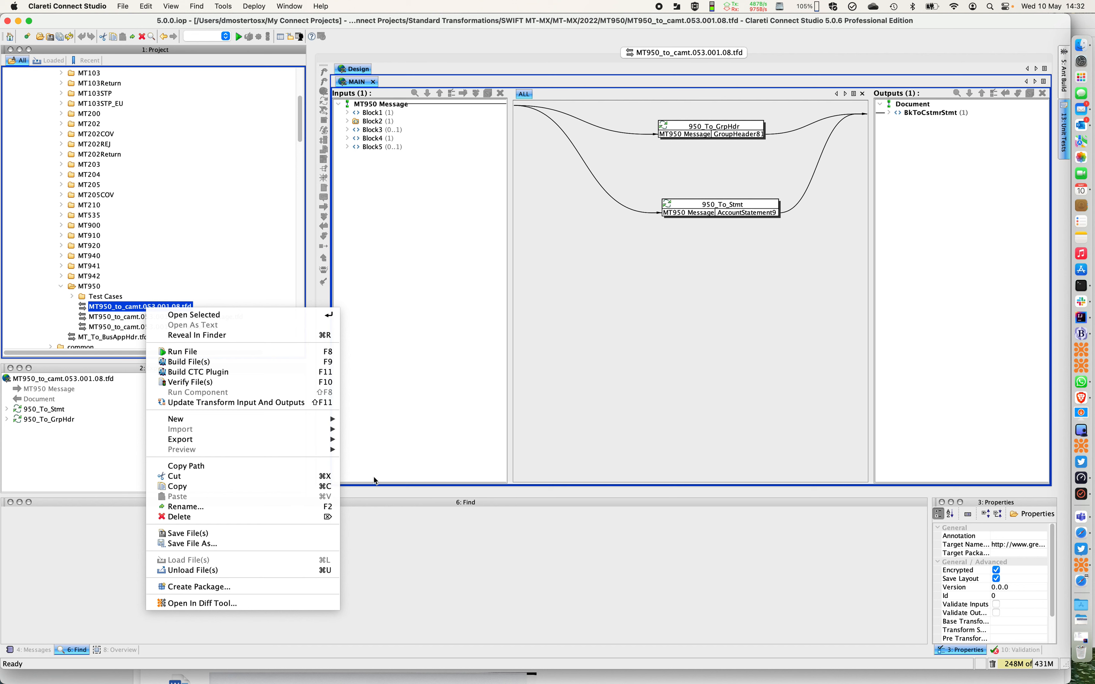
Update the MT950_to_camt.053.001.08.tfd transform's output model, replacing camt.053.001.08.dod with camt.053.001.10.dod from the V10 folder
{"action": "left_click", "coordinate": [208, 403]}
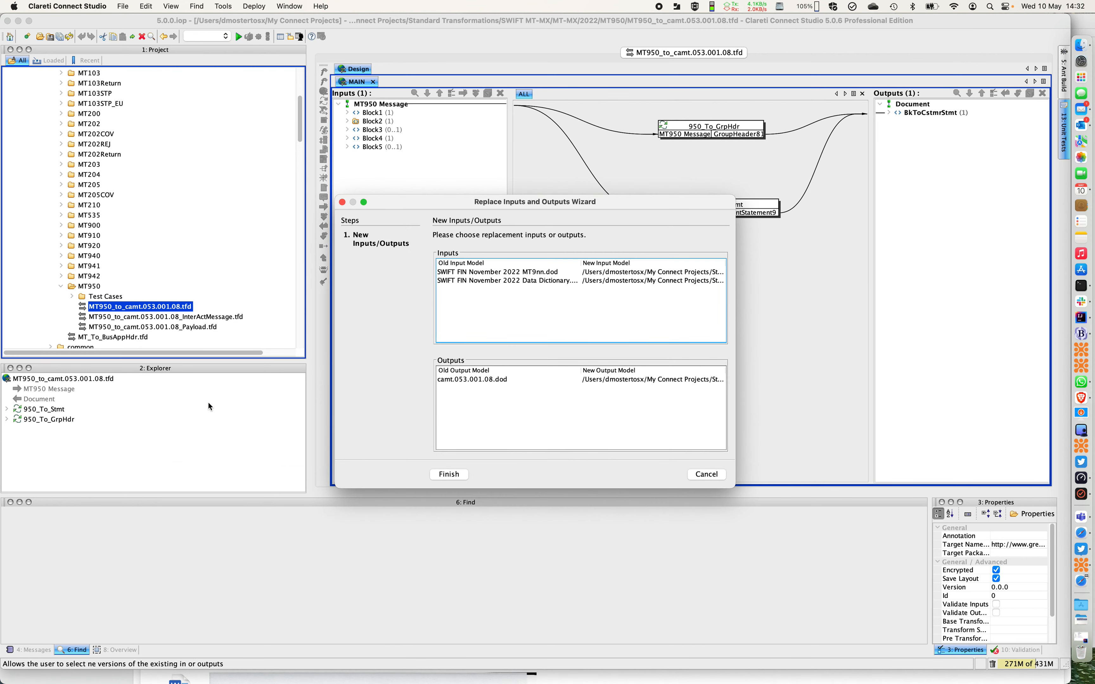
{"action": "left_click", "coordinate": [687, 379]}
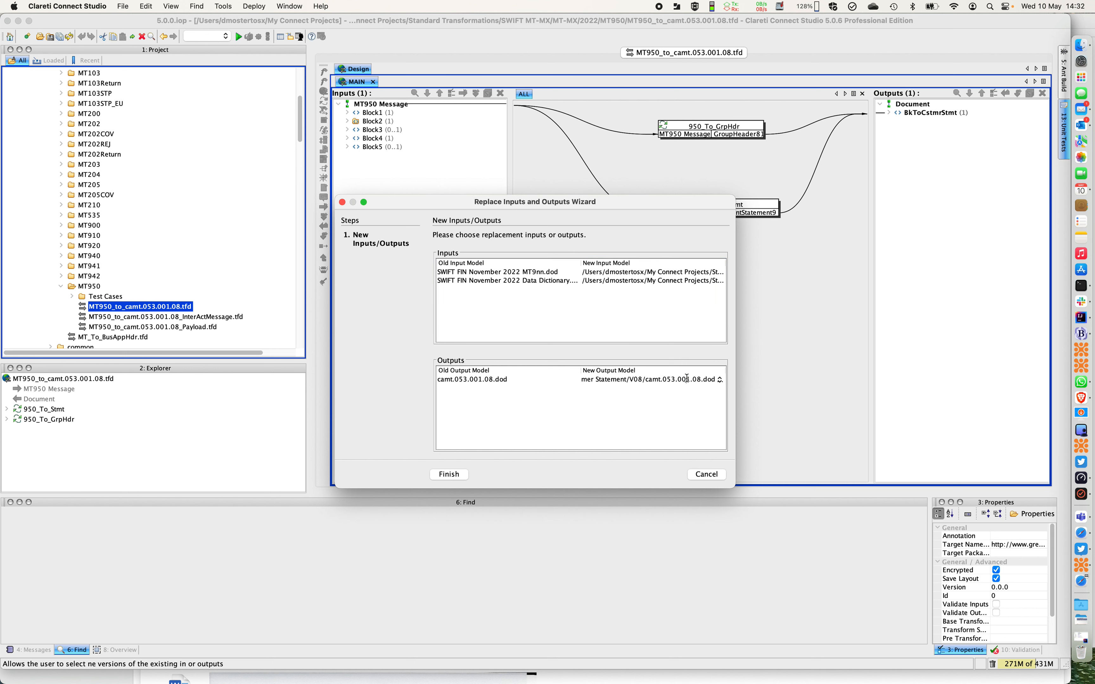
{"action": "left_click", "coordinate": [721, 381]}
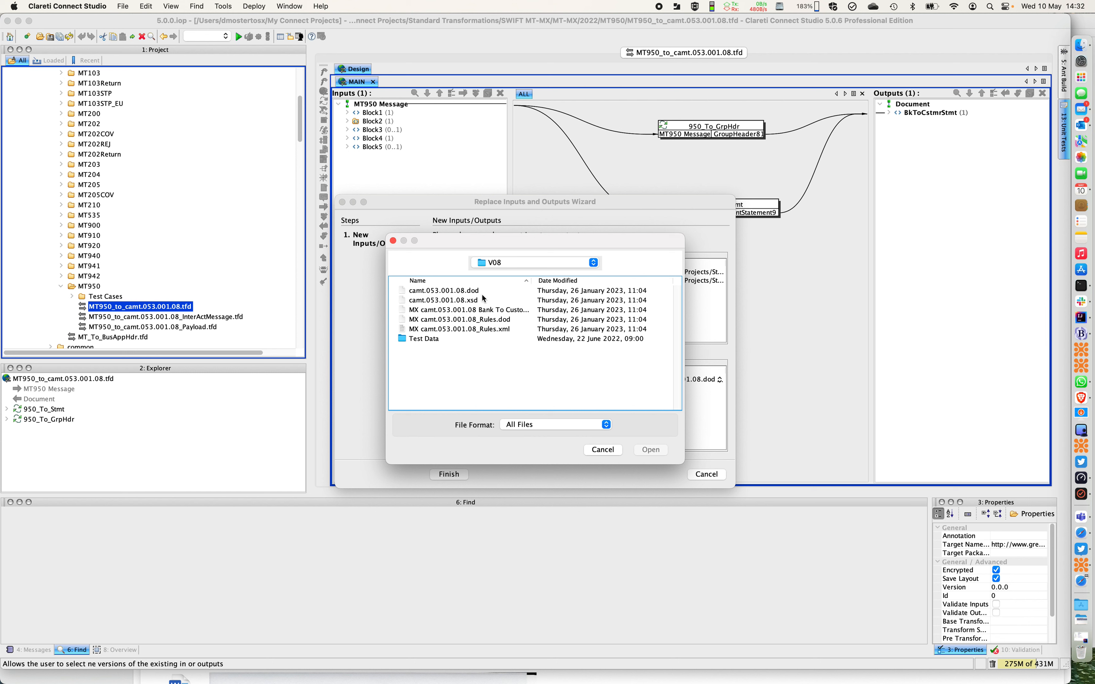
{"action": "left_click", "coordinate": [502, 264]}
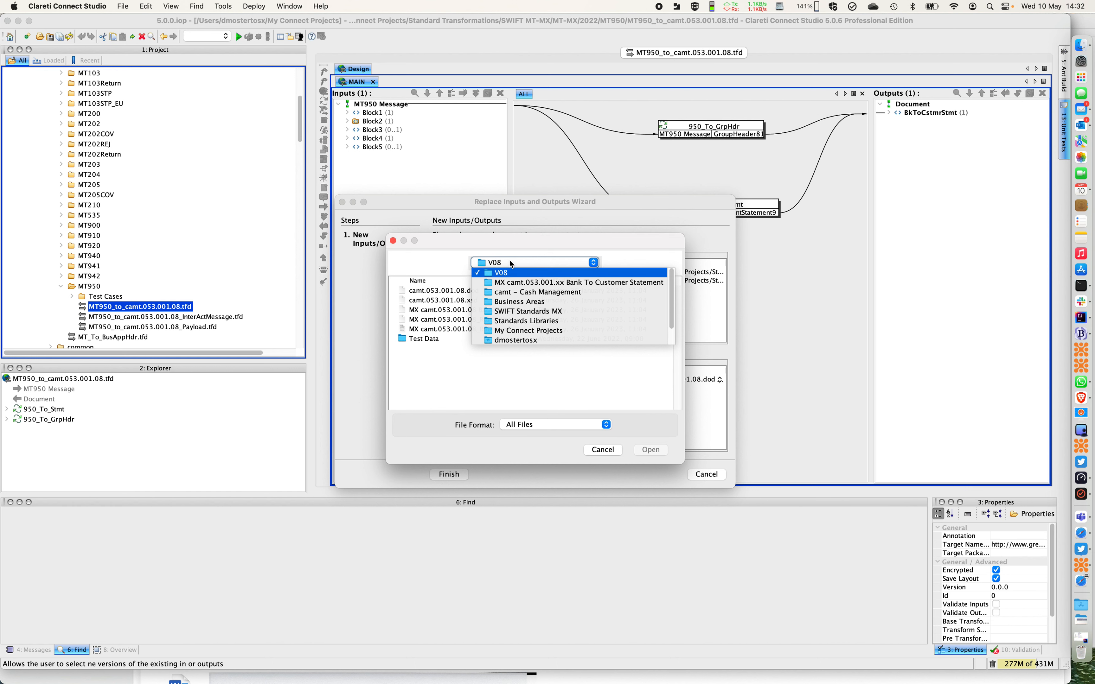
{"action": "left_click", "coordinate": [510, 283]}
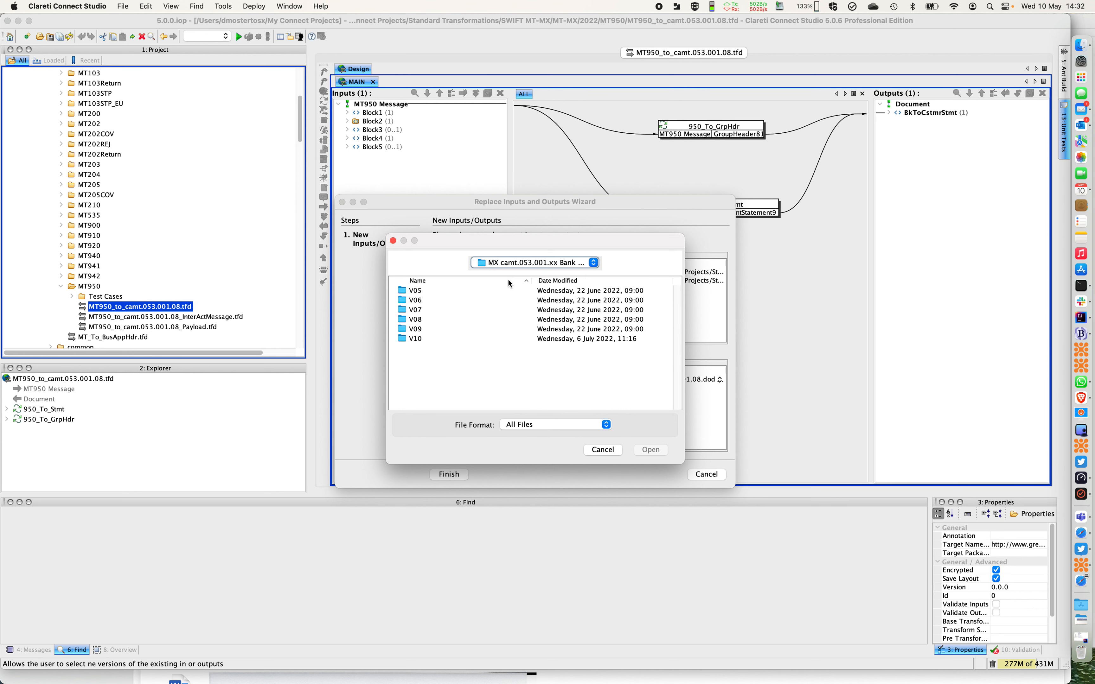
{"action": "double_click", "coordinate": [412, 339]}
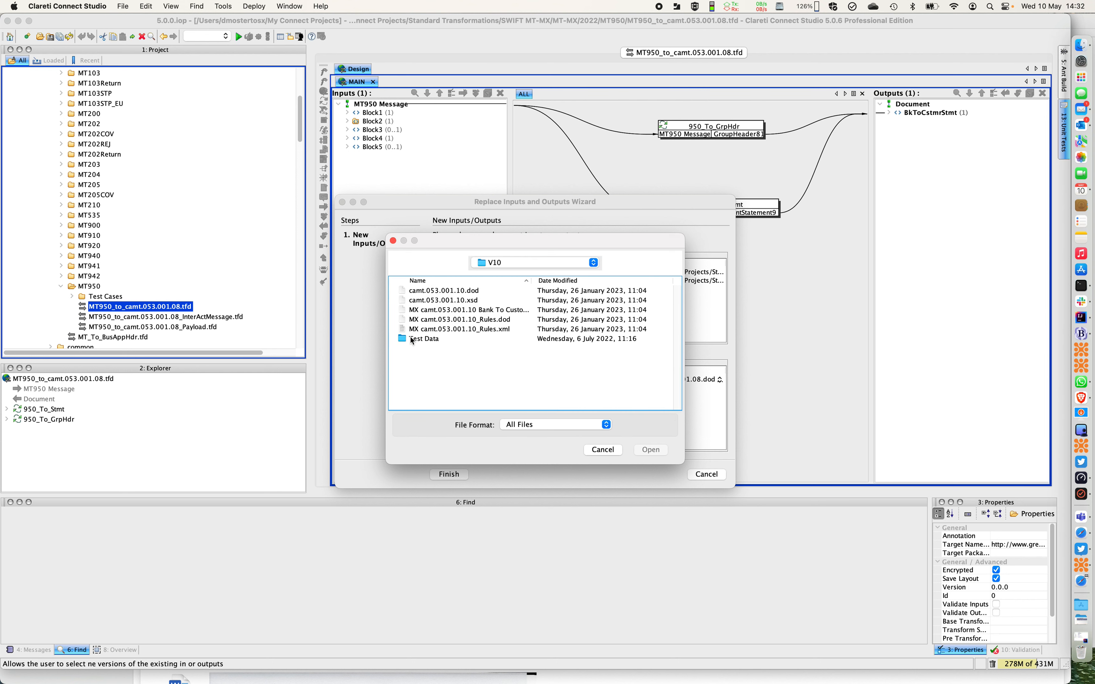
{"action": "left_click", "coordinate": [438, 292]}
{"action": "left_click", "coordinate": [651, 450]}
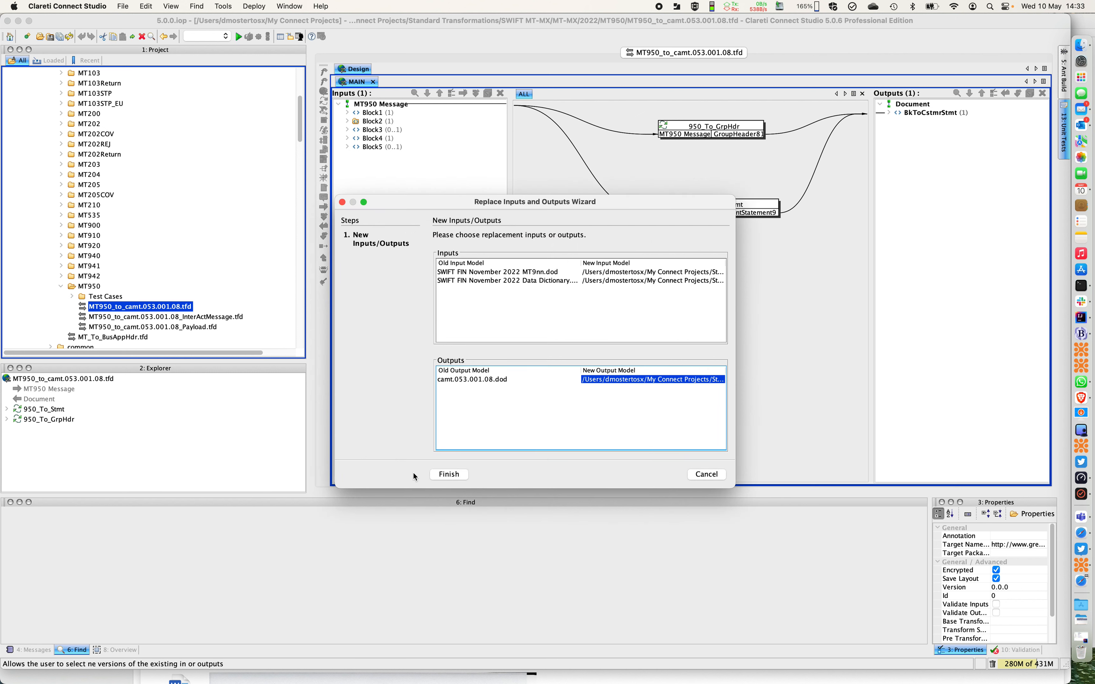
{"action": "left_click", "coordinate": [449, 475]}
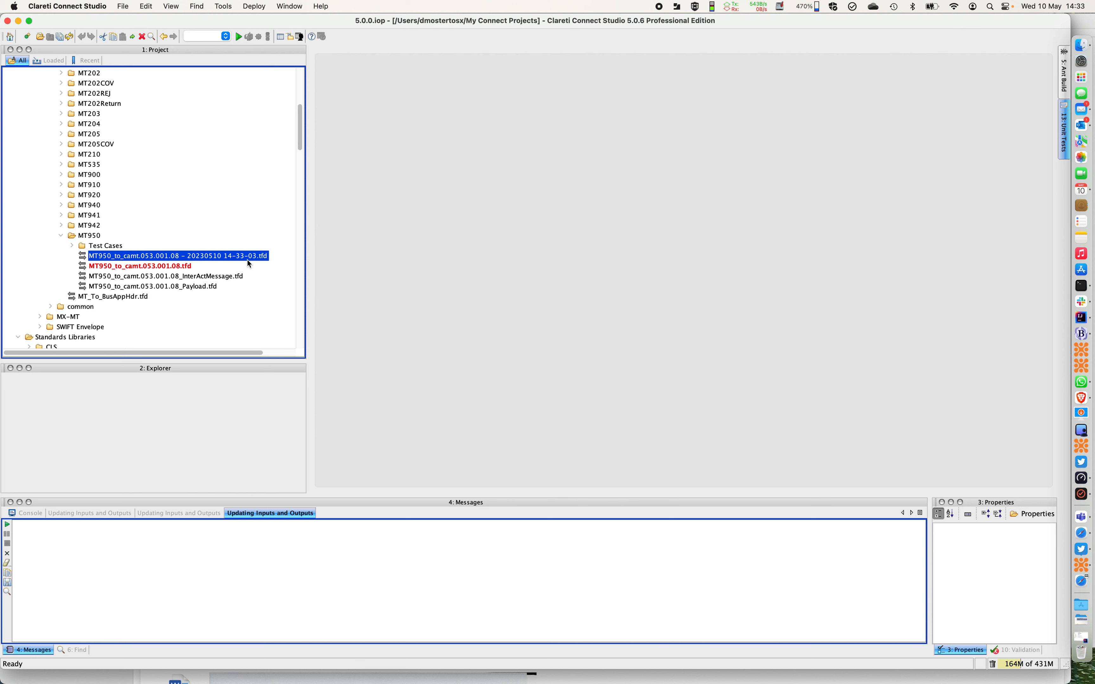
Open the updated MT950_to_camt.053.001.08.tfd transform and display its linkage errors
{"action": "left_click", "coordinate": [153, 268]}
{"action": "double_click", "coordinate": [153, 267]}
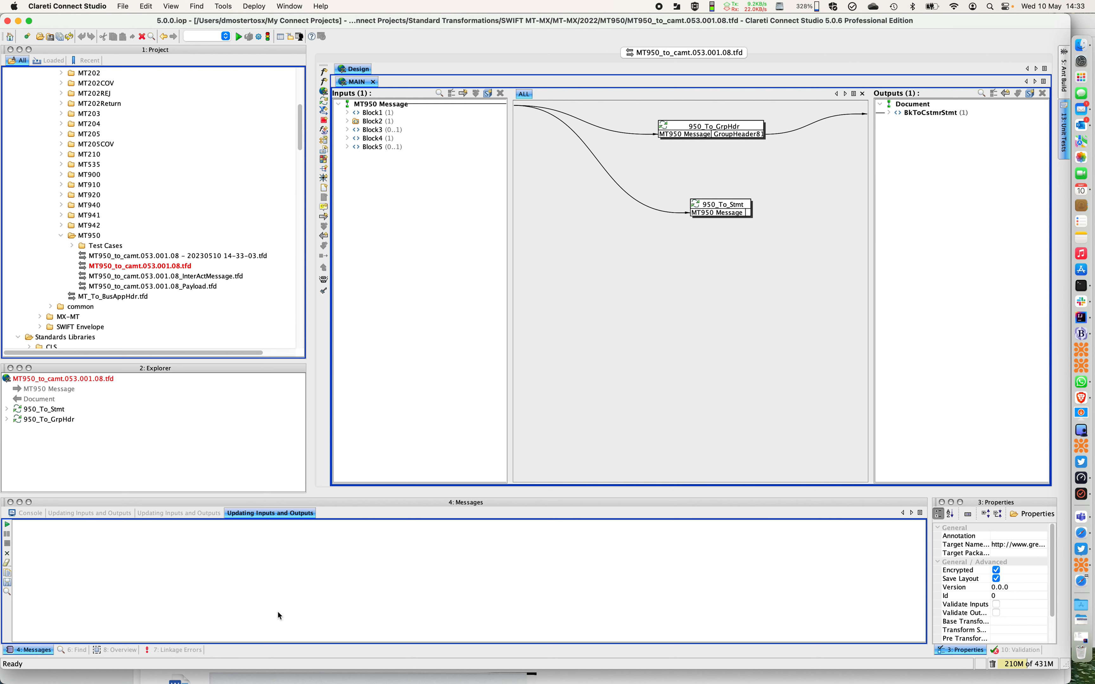
{"action": "left_click", "coordinate": [177, 651]}
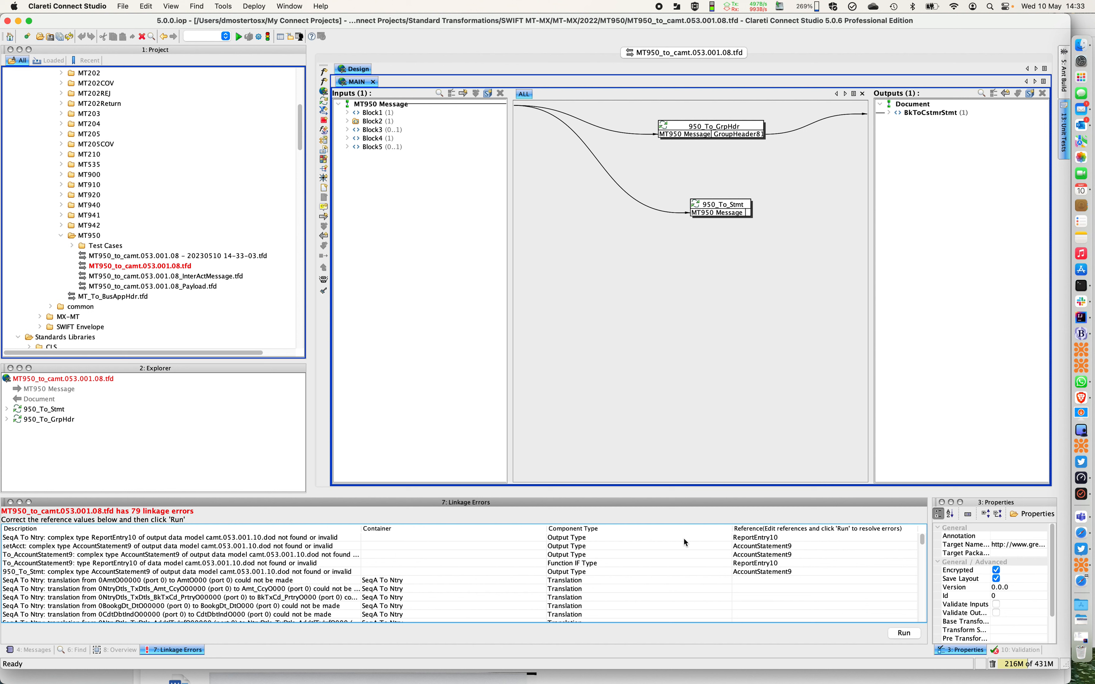
Examine the linkage errors, comparing the invalid complex types with the resulting translation and path errors
{"action": "left_click", "coordinate": [438, 538]}
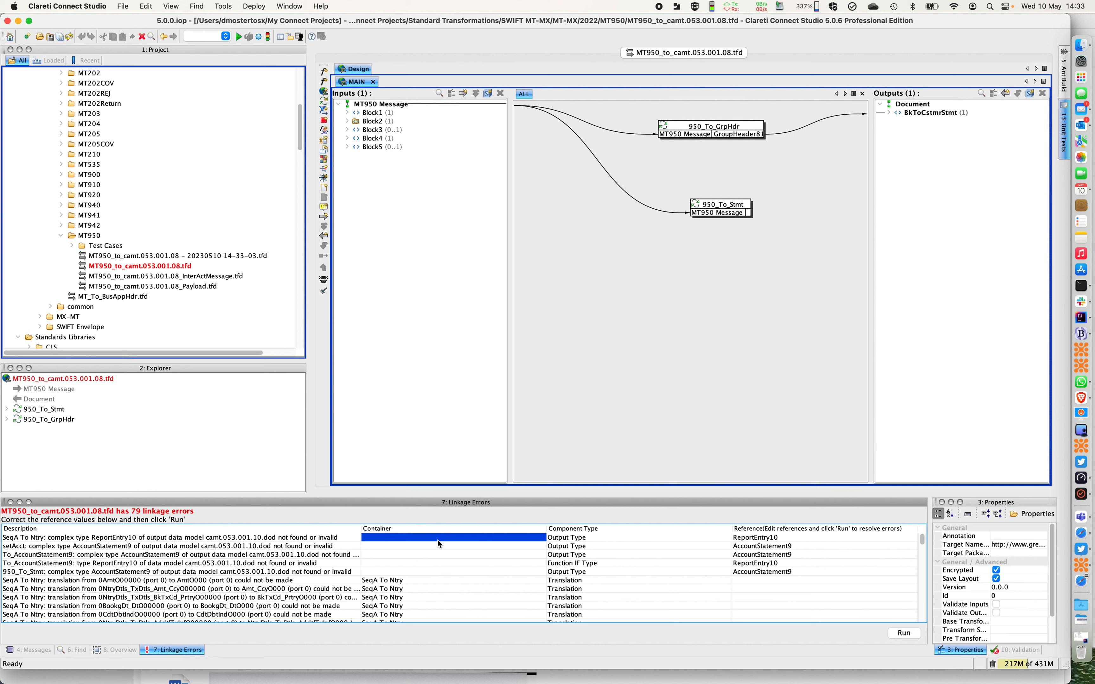
{"action": "left_click", "coordinate": [193, 539]}
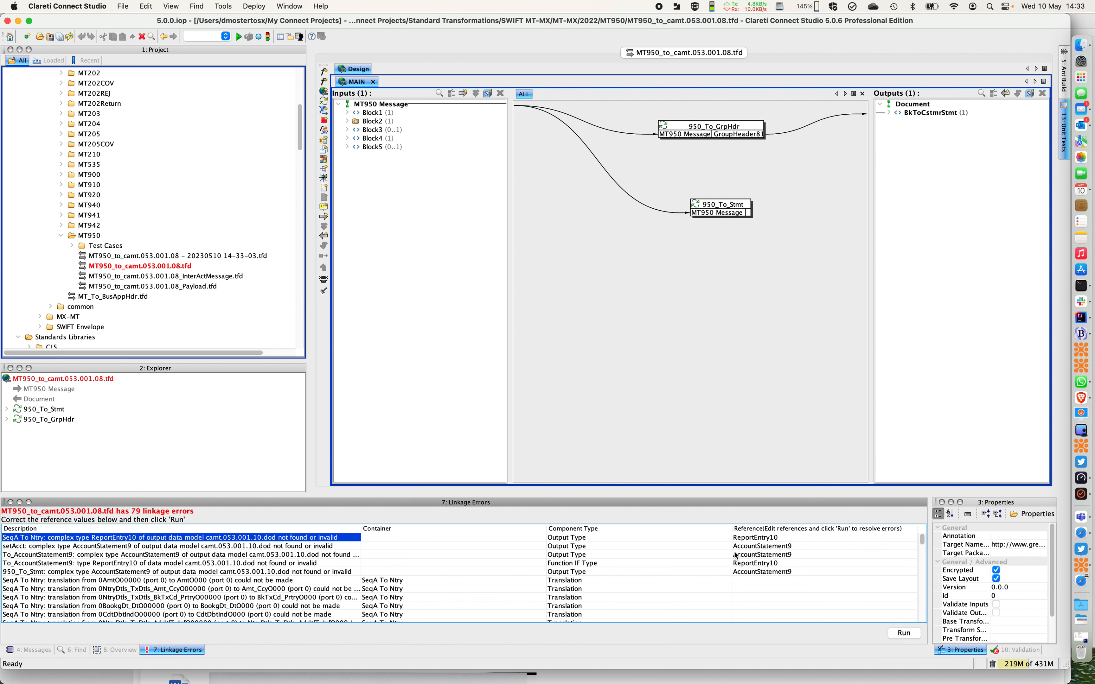
{"action": "scroll", "coordinate": [596, 592], "scroll_direction": "down", "scroll_amount": 3}
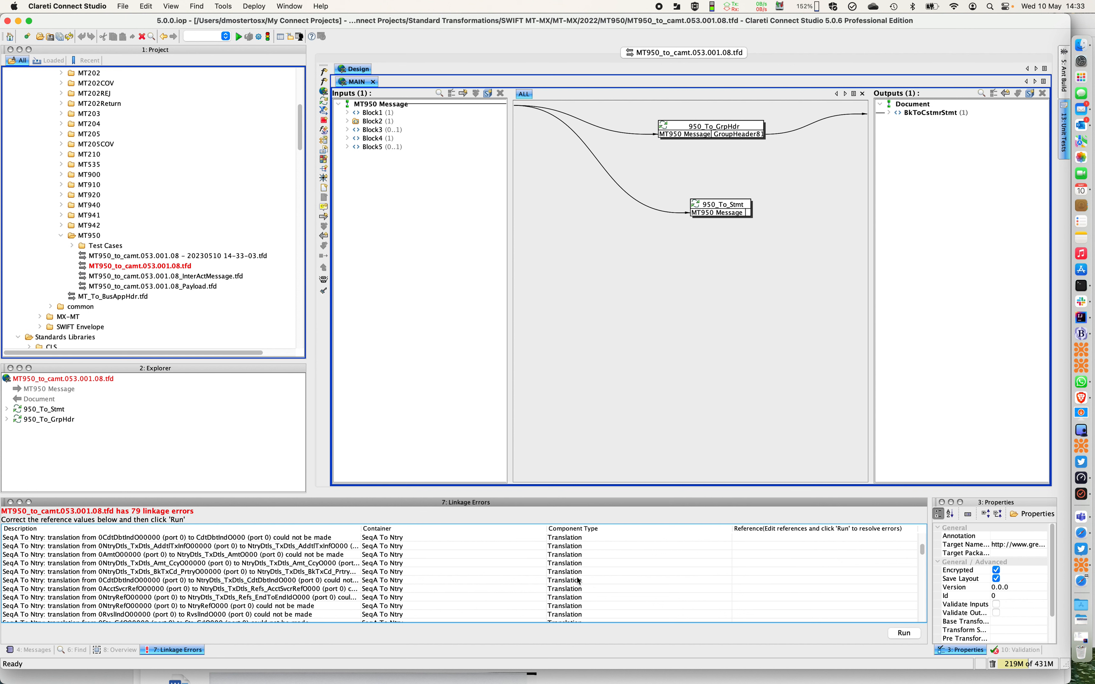
{"action": "scroll", "coordinate": [637, 587], "scroll_direction": "down", "scroll_amount": 5}
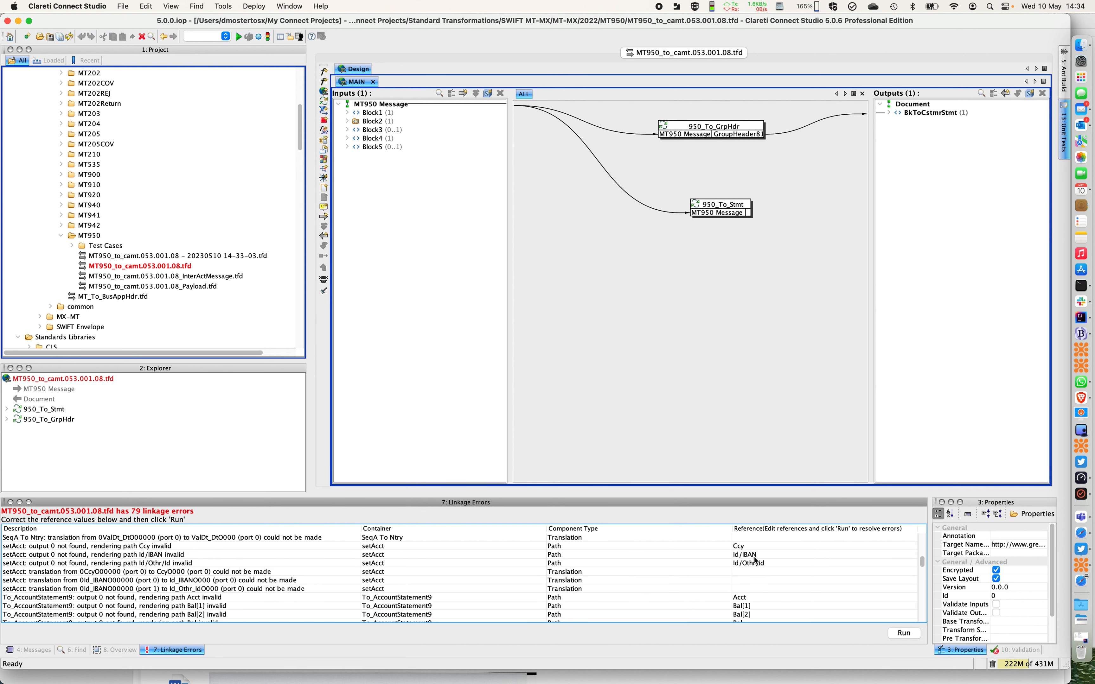
{"action": "scroll", "coordinate": [631, 605], "scroll_direction": "down", "scroll_amount": 5}
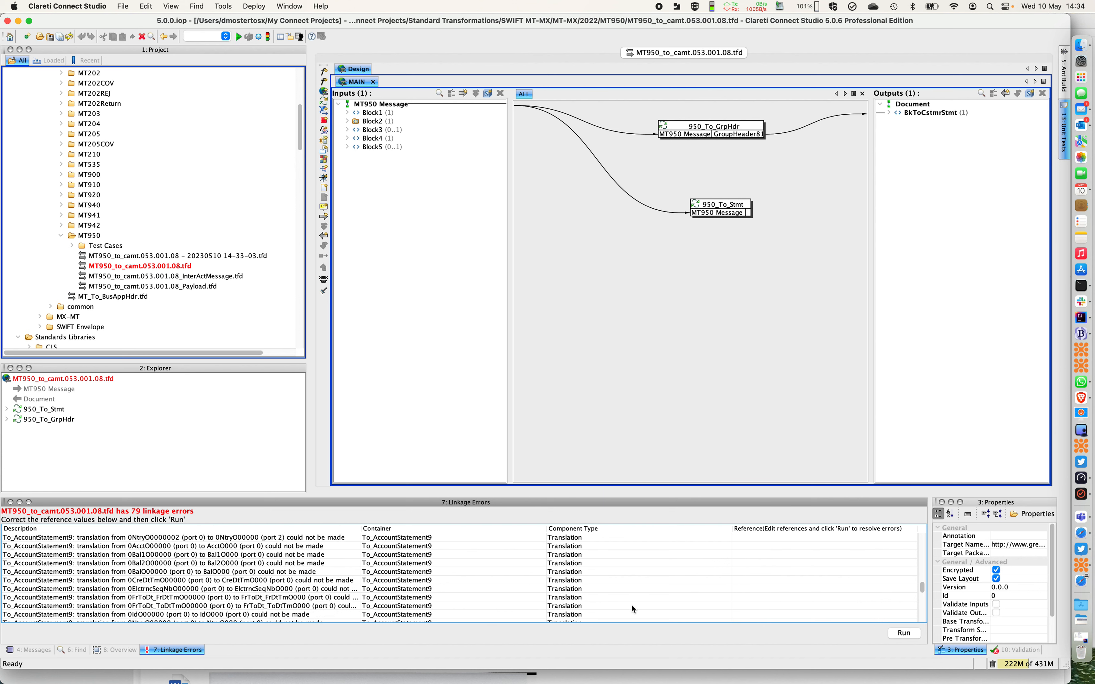
{"action": "scroll", "coordinate": [632, 605], "scroll_direction": "up", "scroll_amount": 10}
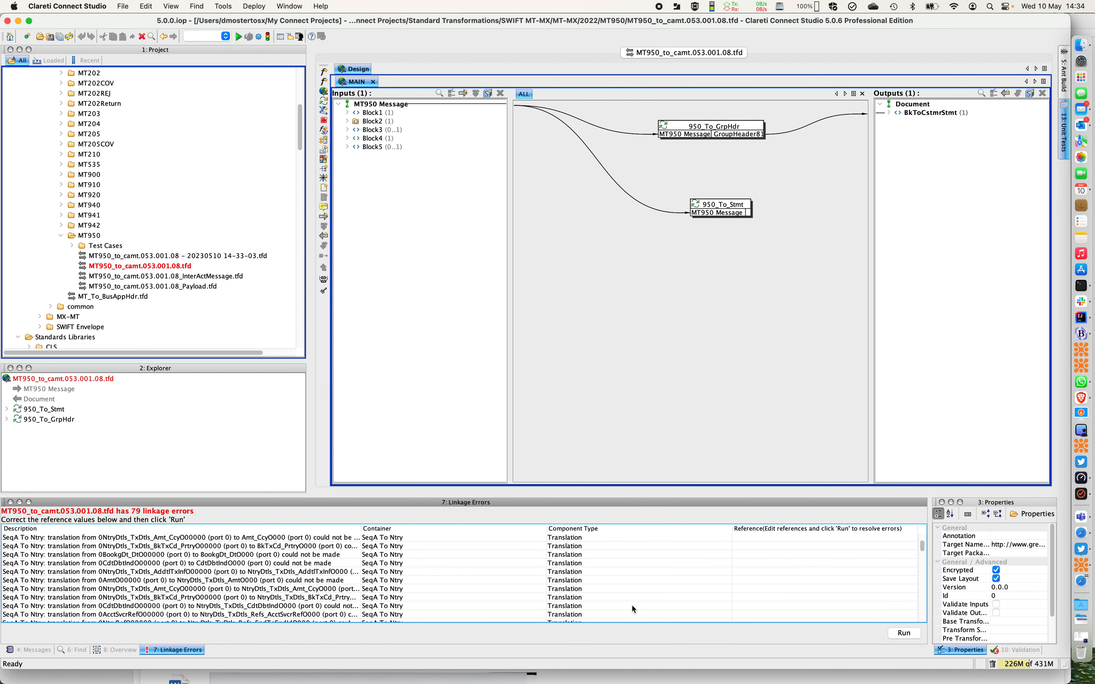
{"action": "scroll", "coordinate": [632, 605], "scroll_direction": "up", "scroll_amount": 2}
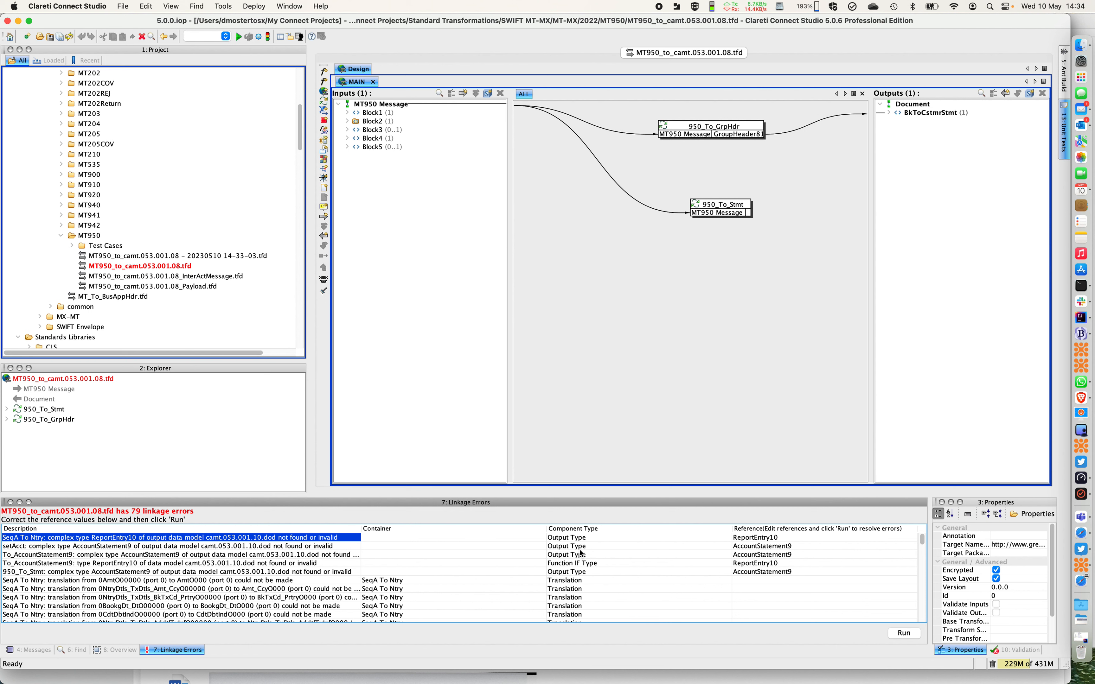
{"action": "scroll", "coordinate": [604, 601], "scroll_direction": "down", "scroll_amount": 5}
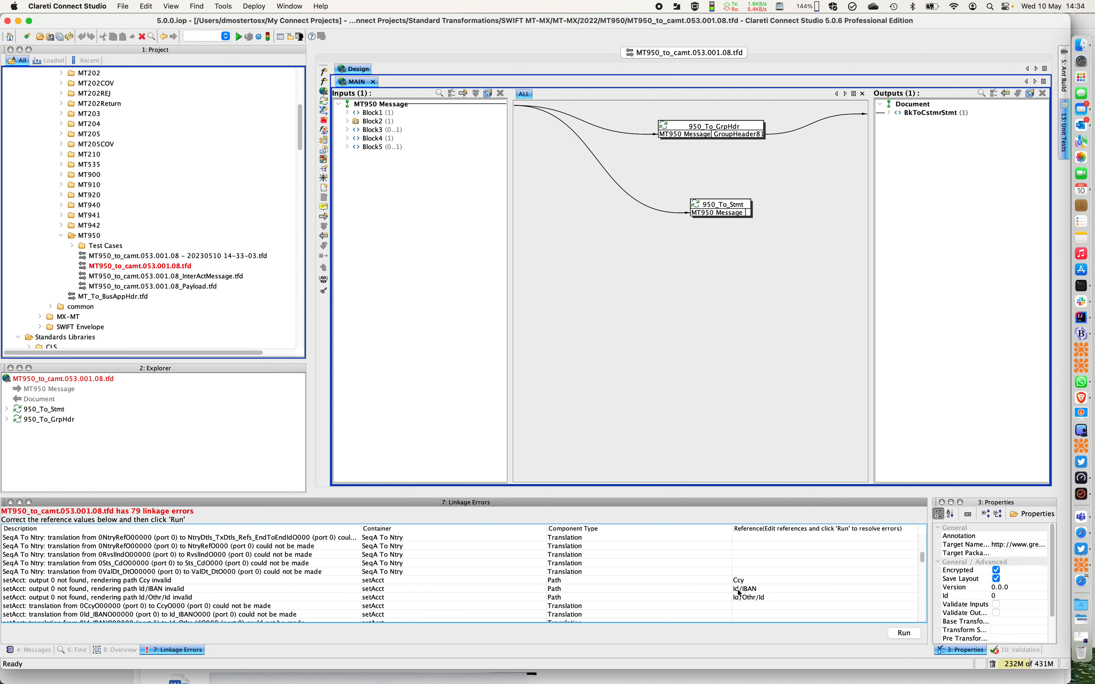
Inspect the Id/IBAN path reference of setAcct and expand BkToCstmrStmt in the output document
{"action": "left_click", "coordinate": [760, 589]}
{"action": "left_click", "coordinate": [770, 589]}
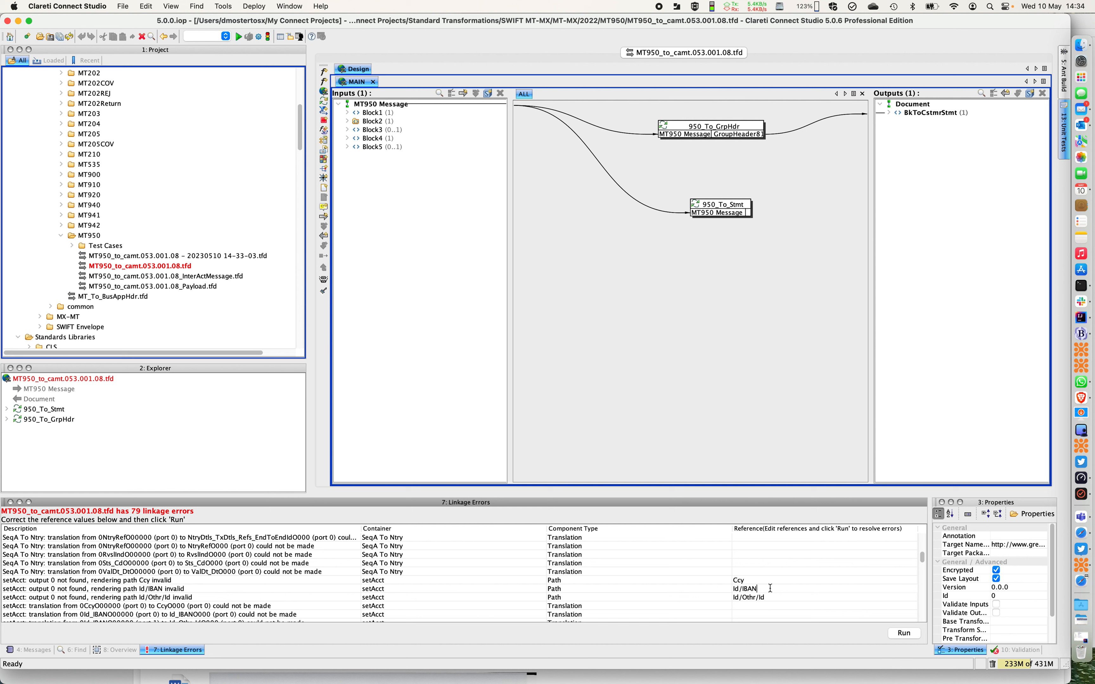
{"action": "left_click", "coordinate": [889, 113]}
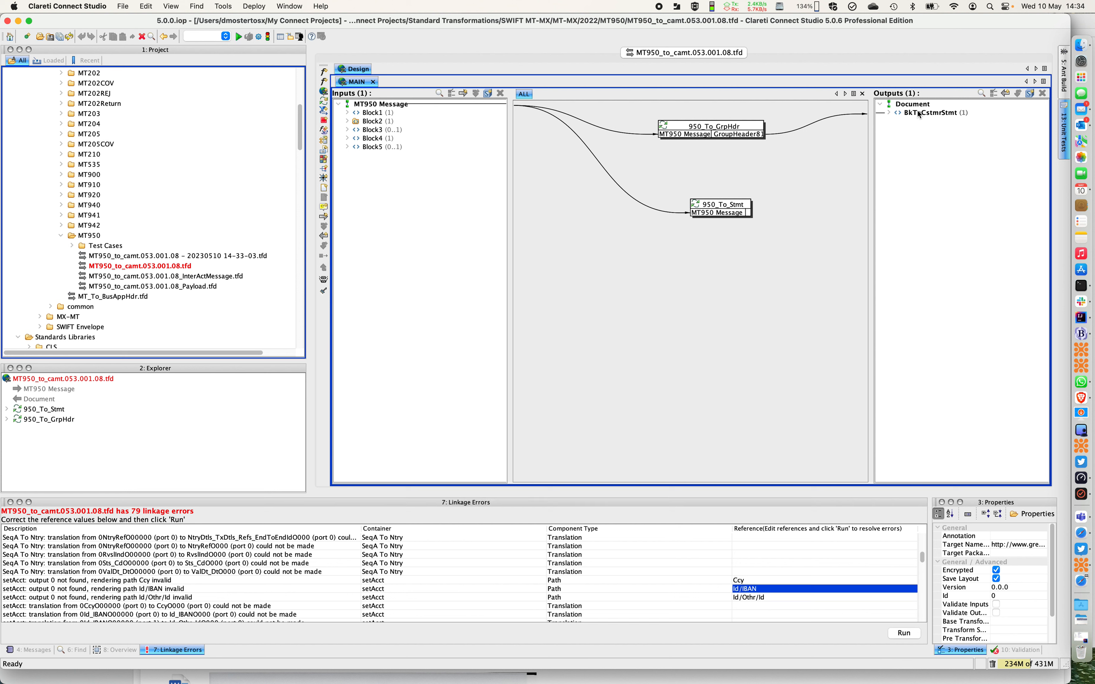
{"action": "left_click", "coordinate": [891, 114]}
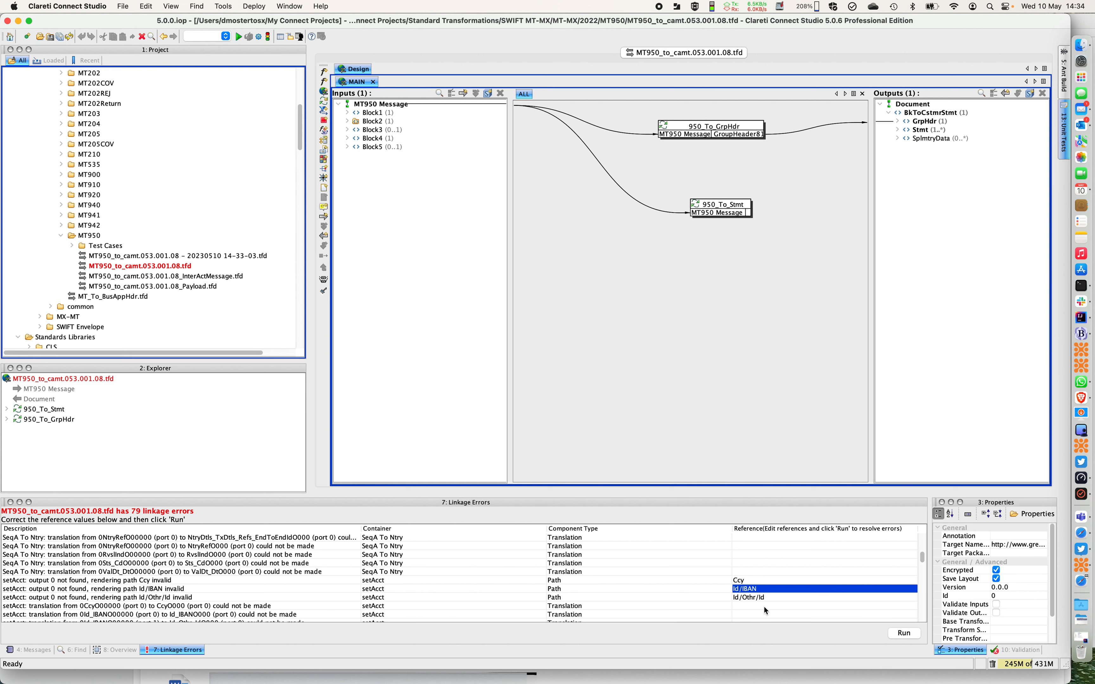
{"action": "double_click", "coordinate": [764, 589]}
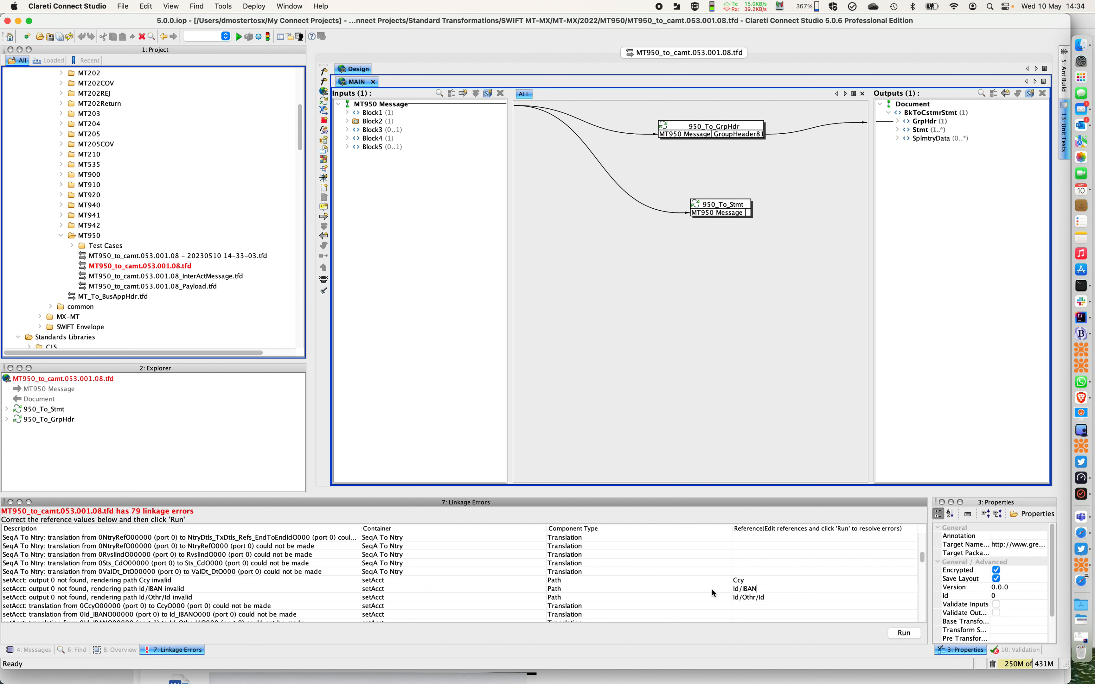
{"action": "left_click", "coordinate": [760, 588]}
{"action": "left_click", "coordinate": [760, 589]}
Inspect the ReportEntry10 type reference and the FrToDt/FrDtTm path error of To_AccountStatement9
{"action": "scroll", "coordinate": [664, 595], "scroll_direction": "up", "scroll_amount": 5}
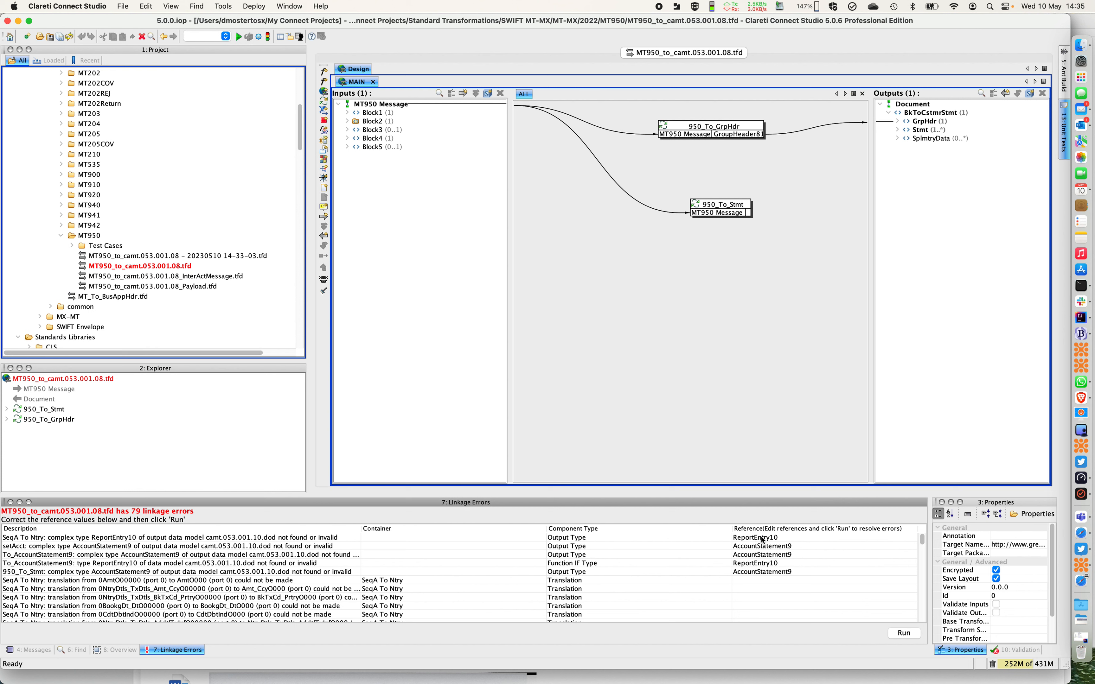
{"action": "double_click", "coordinate": [756, 538]}
{"action": "scroll", "coordinate": [768, 555], "scroll_direction": "down", "scroll_amount": 8}
{"action": "scroll", "coordinate": [763, 562], "scroll_direction": "down", "scroll_amount": 3}
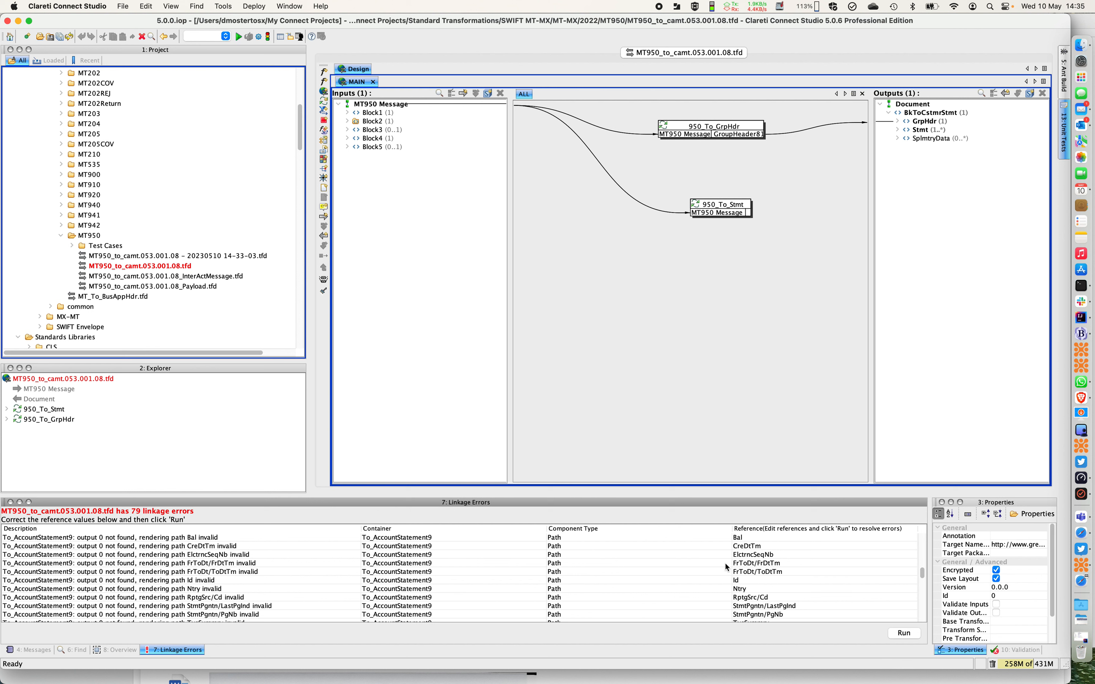
{"action": "double_click", "coordinate": [754, 563]}
{"action": "left_click", "coordinate": [74, 565]}
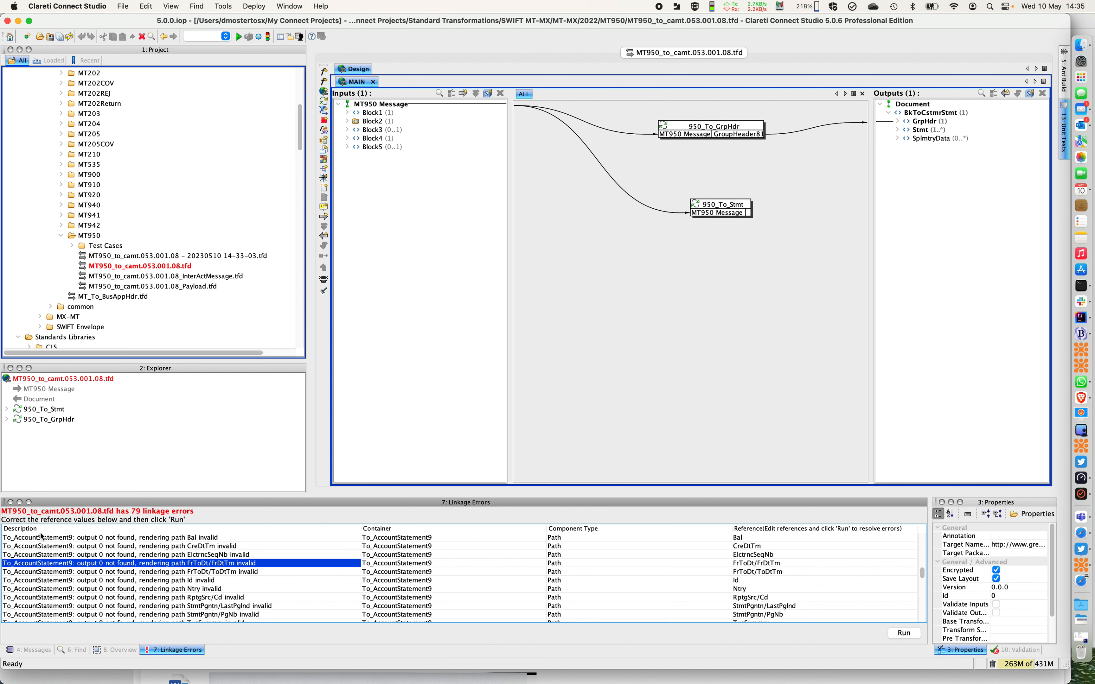
Open the To_AccountStatement9 component nested under 950_To_Stmt to view its mapping
{"action": "left_click", "coordinate": [48, 381]}
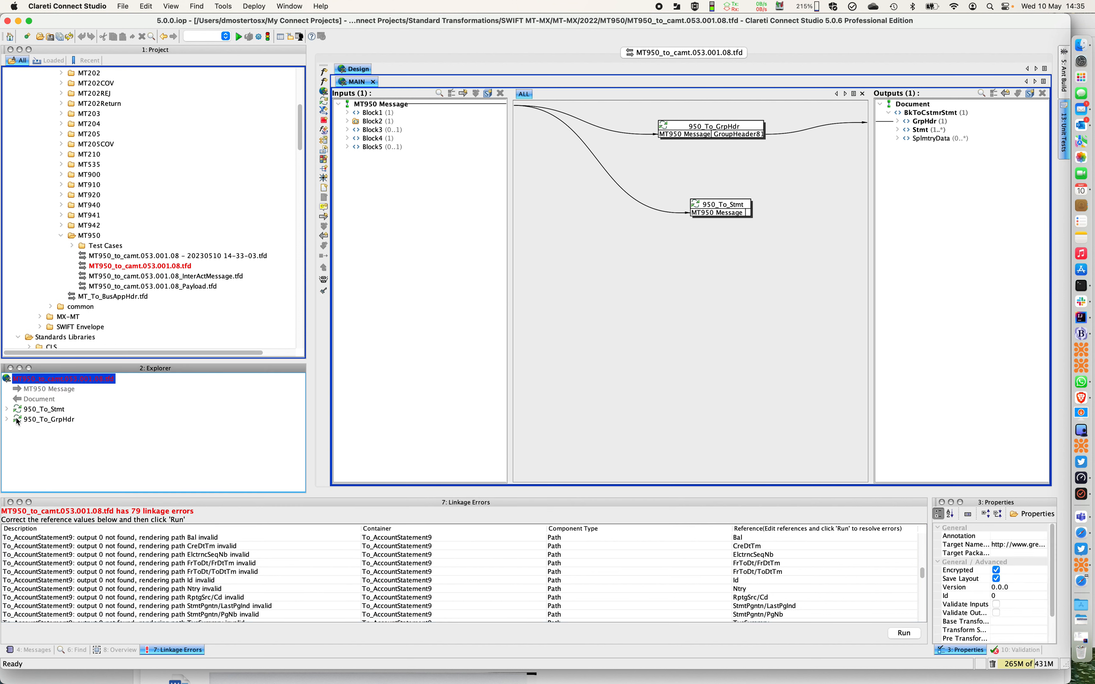
{"action": "left_click", "coordinate": [7, 410]}
{"action": "left_click", "coordinate": [97, 431]}
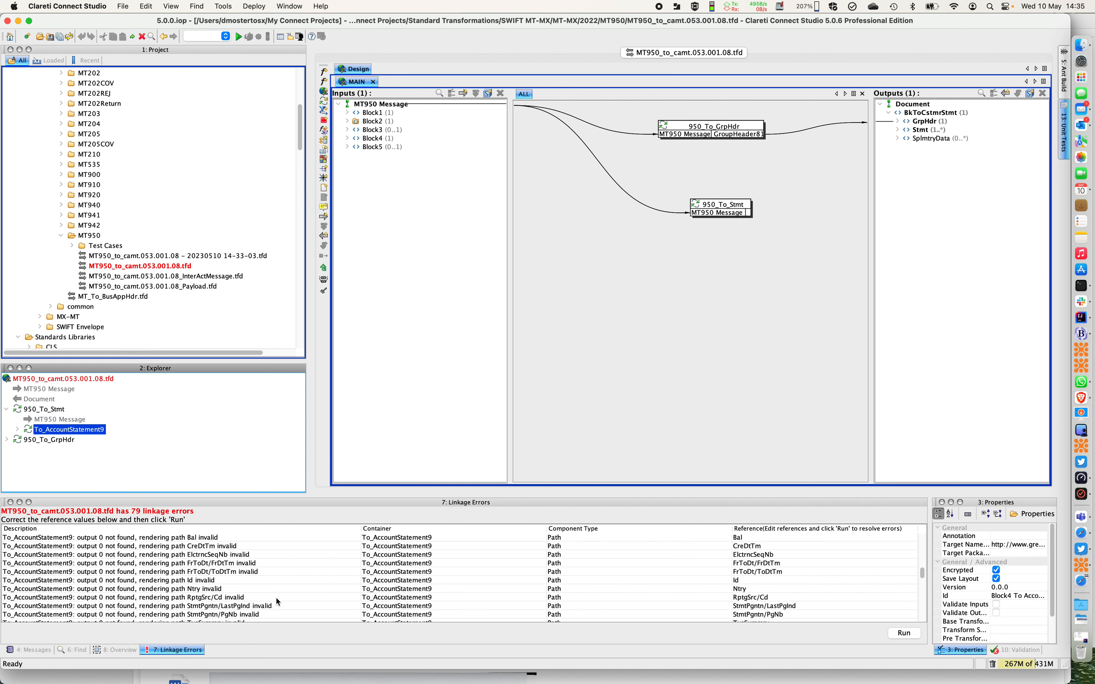
{"action": "left_click", "coordinate": [39, 572]}
{"action": "double_click", "coordinate": [54, 431]}
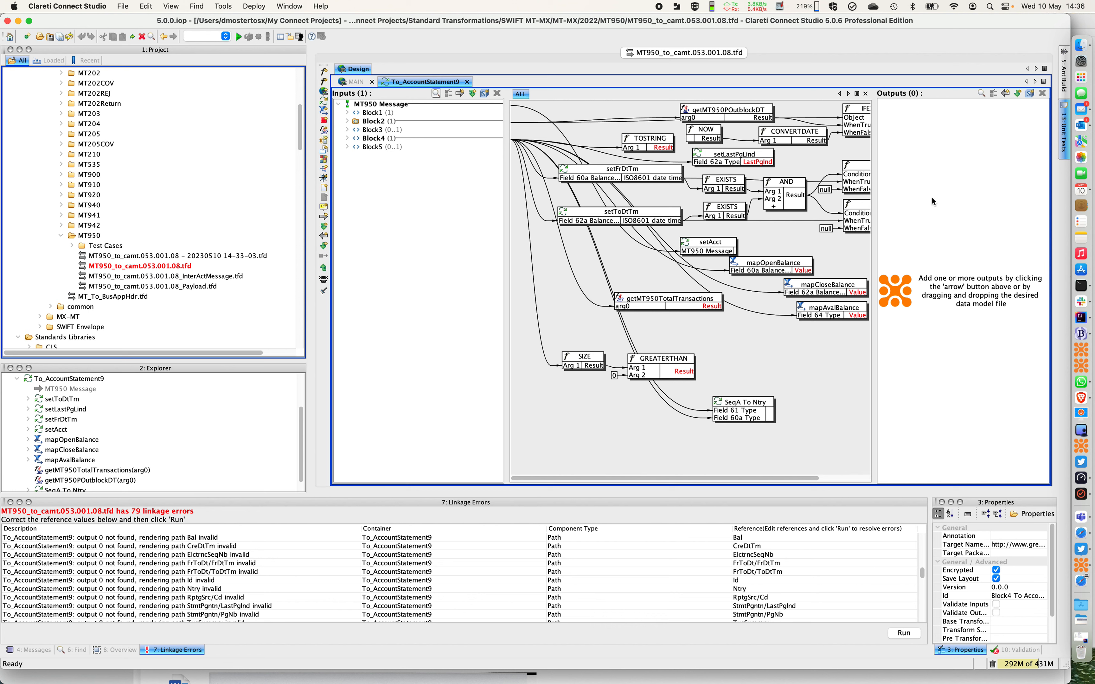
Review the linkage errors again, checking the setAcct Id/IBAN path error against the type errors that head the list
{"action": "scroll", "coordinate": [810, 576], "scroll_direction": "up", "scroll_amount": 10}
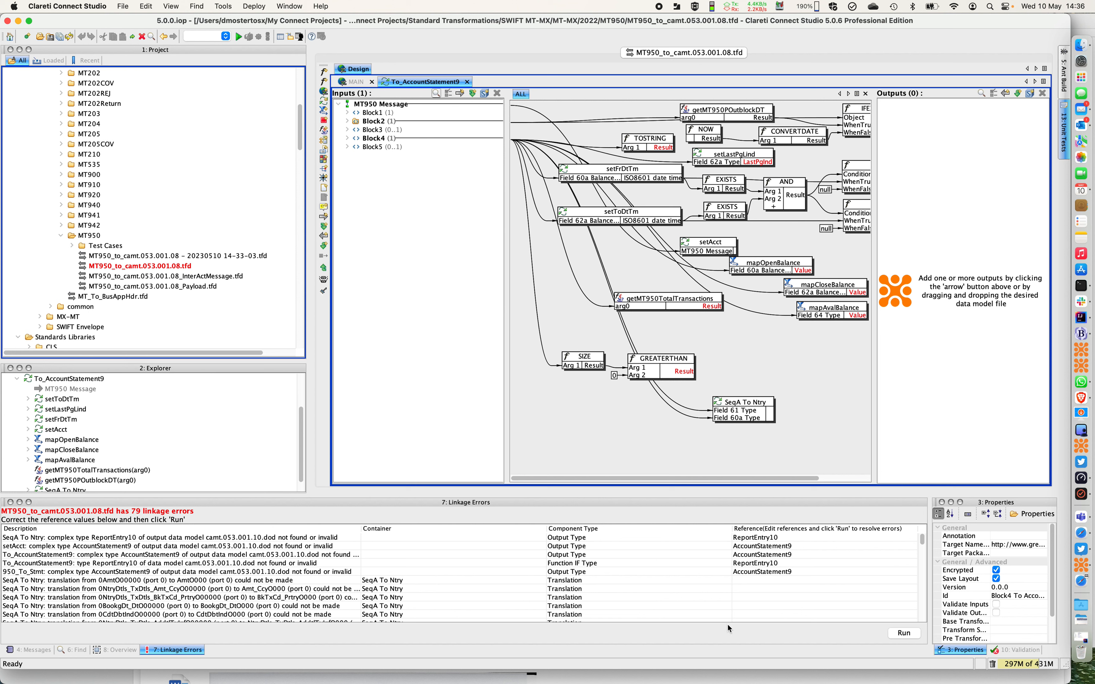
{"action": "scroll", "coordinate": [727, 623], "scroll_direction": "down", "scroll_amount": 5}
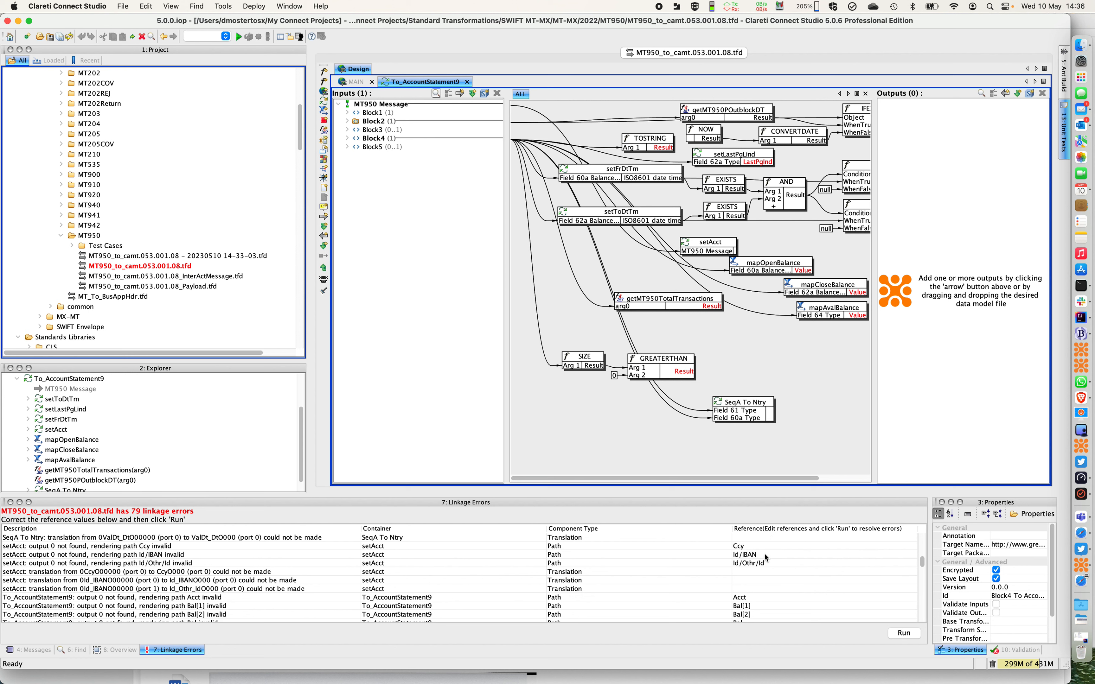
{"action": "left_click", "coordinate": [9, 557]}
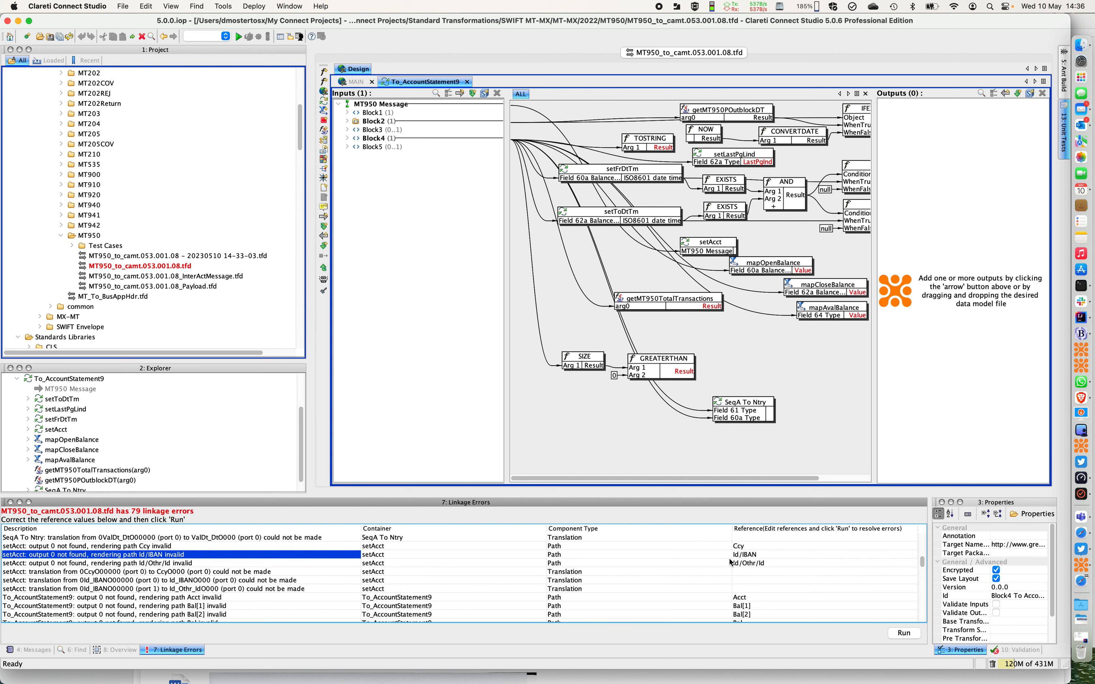
{"action": "scroll", "coordinate": [800, 553], "scroll_direction": "up", "scroll_amount": 5}
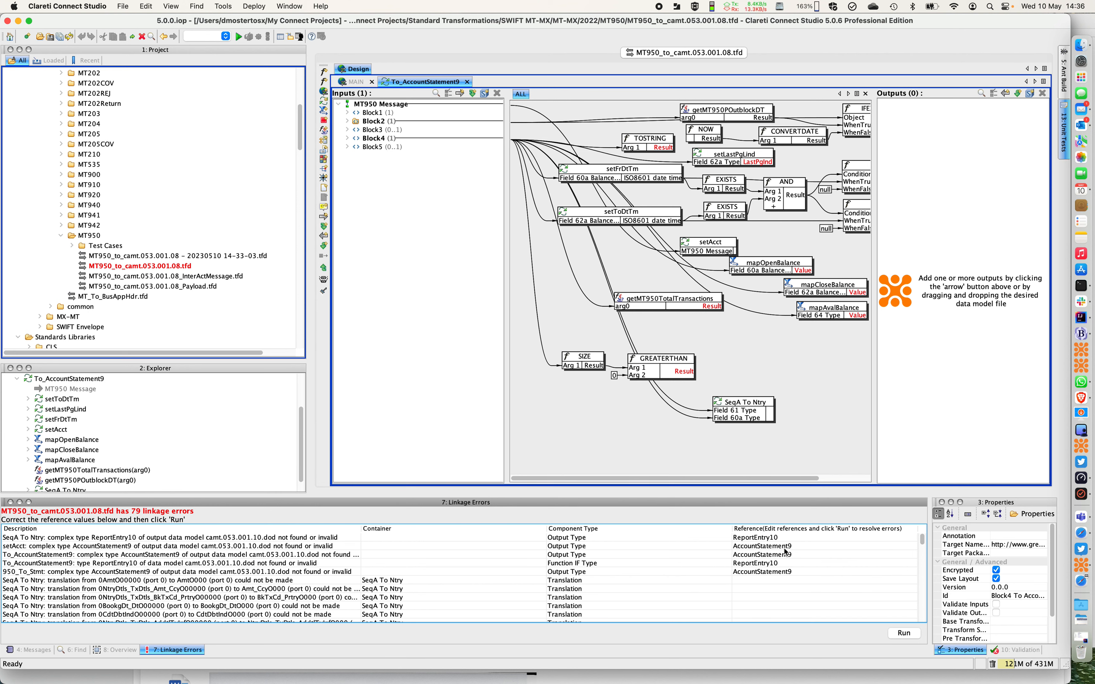
Open the first error's ReportEntry10 reference for editing and switch to BBEdit's comparison of camt.053.001.10.xsd and camt.053.001.08.xsd
{"action": "double_click", "coordinate": [749, 538]}
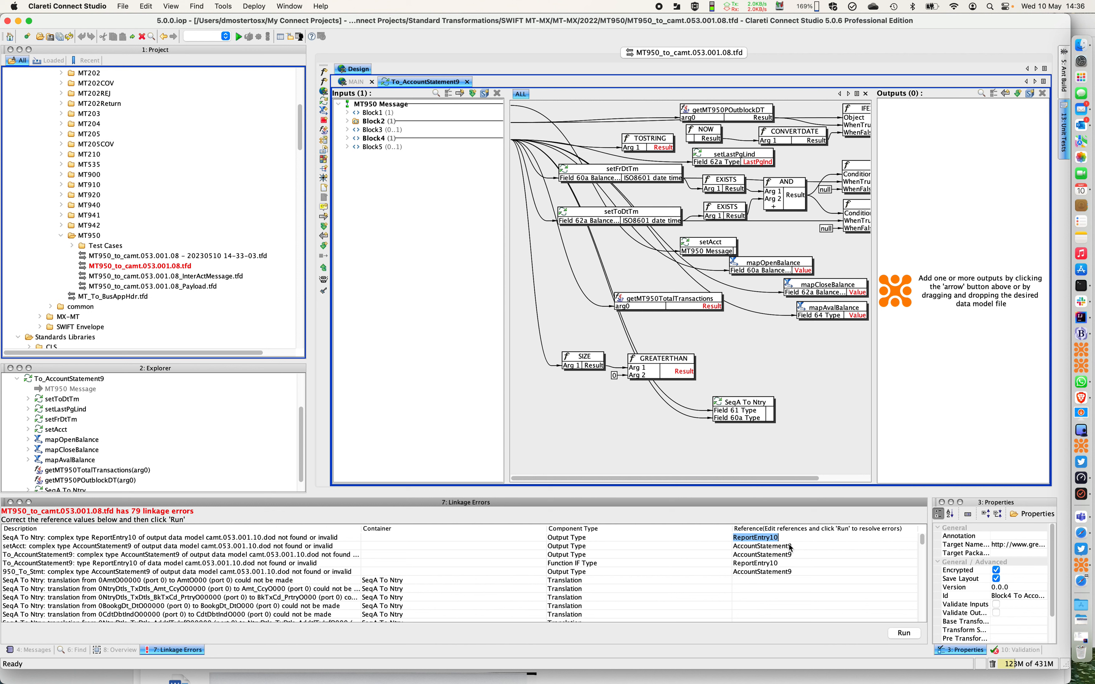
{"action": "left_click", "coordinate": [773, 538]}
{"action": "key", "text": "super+Tab"}
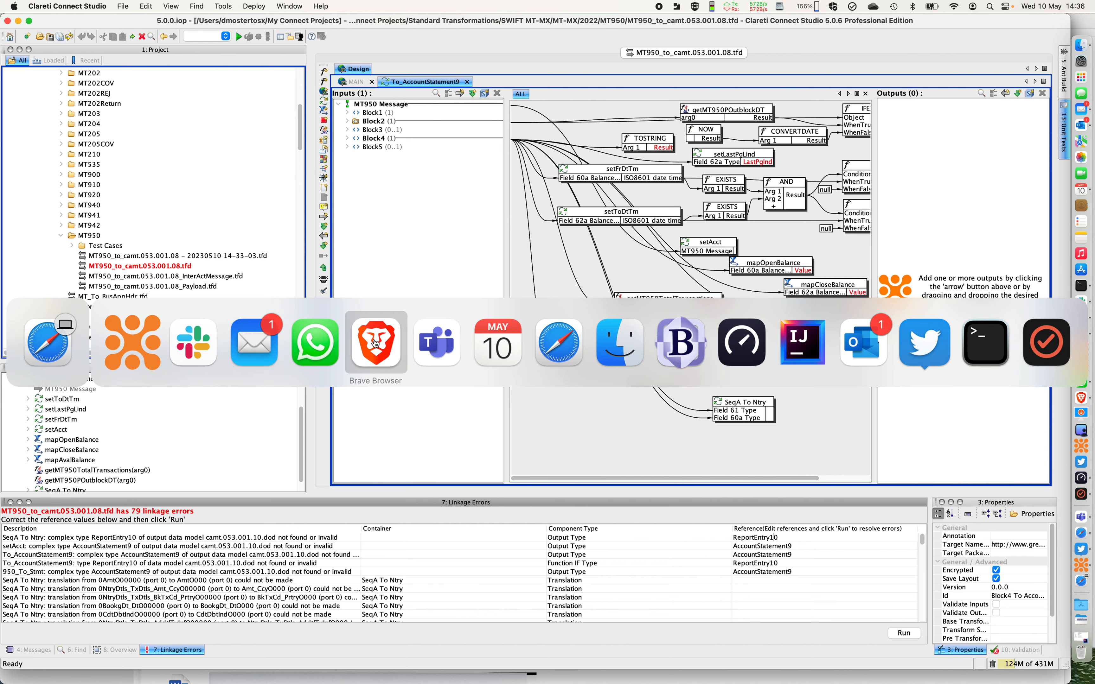
{"action": "left_click", "coordinate": [681, 344]}
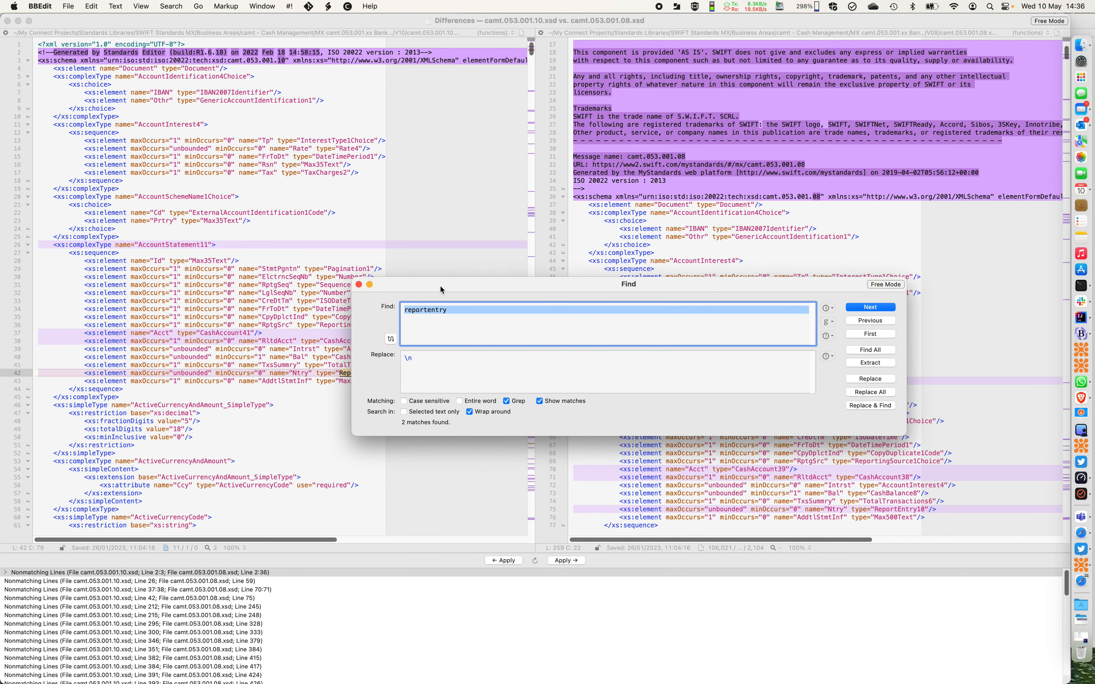
Find the next reportentry match in camt.053.001.10.xsd to check the ReportEntry type definition
{"action": "left_click_drag", "start_coordinate": [440, 285], "coordinate": [385, 283]}
{"action": "left_click", "coordinate": [802, 306]}
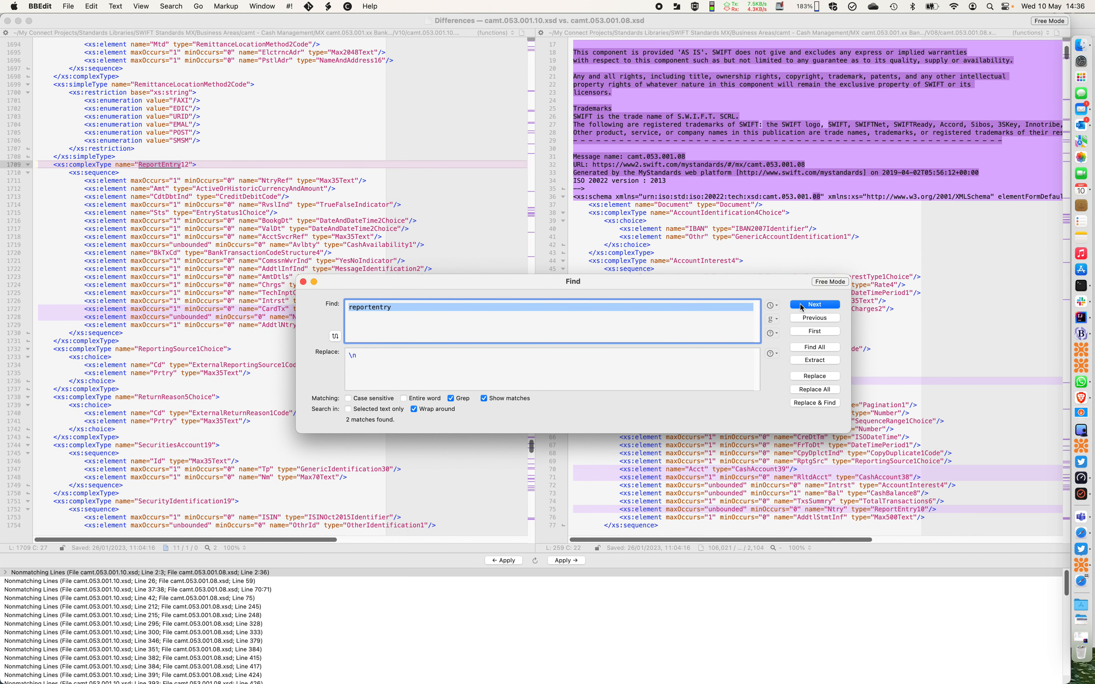
{"action": "left_click_drag", "start_coordinate": [392, 282], "coordinate": [432, 398]}
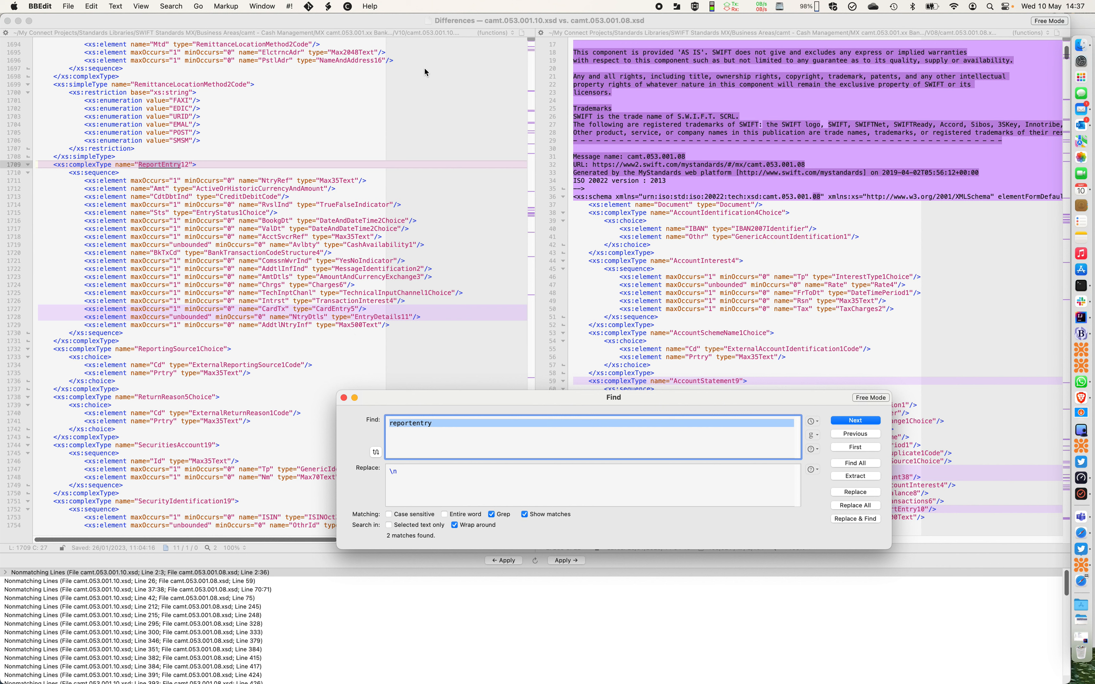
Switch back to Clareti Connect Studio and set the SeqA To Ntry output type reference to ReportEntry12
{"action": "key", "text": "super+Tab"}
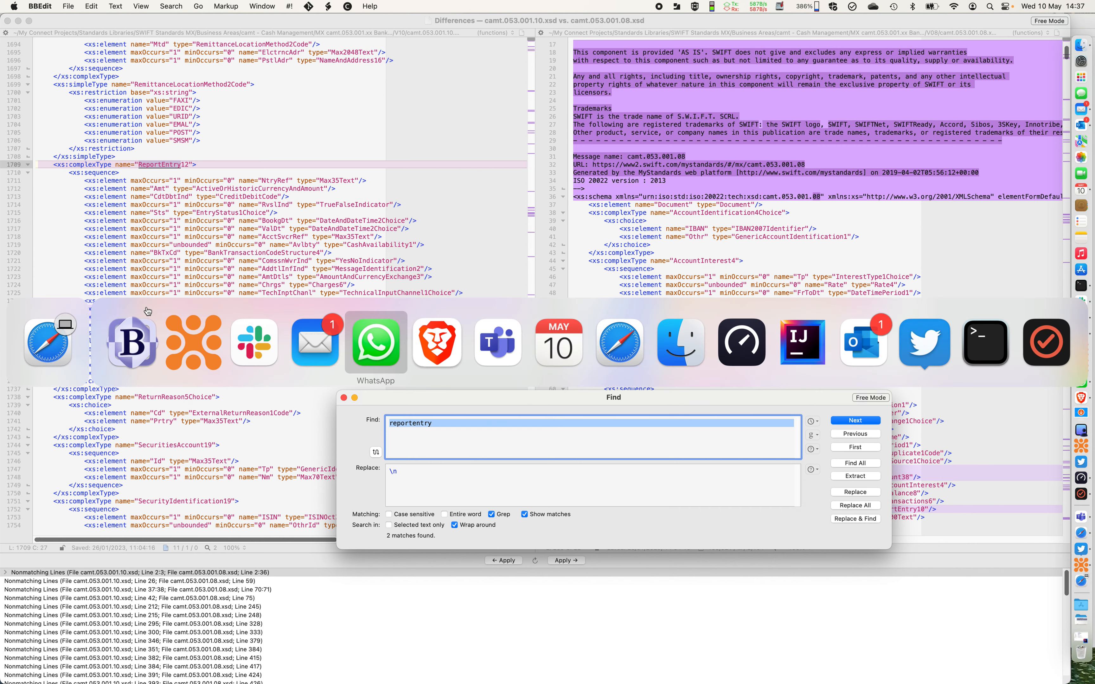
{"action": "left_click", "coordinate": [193, 345]}
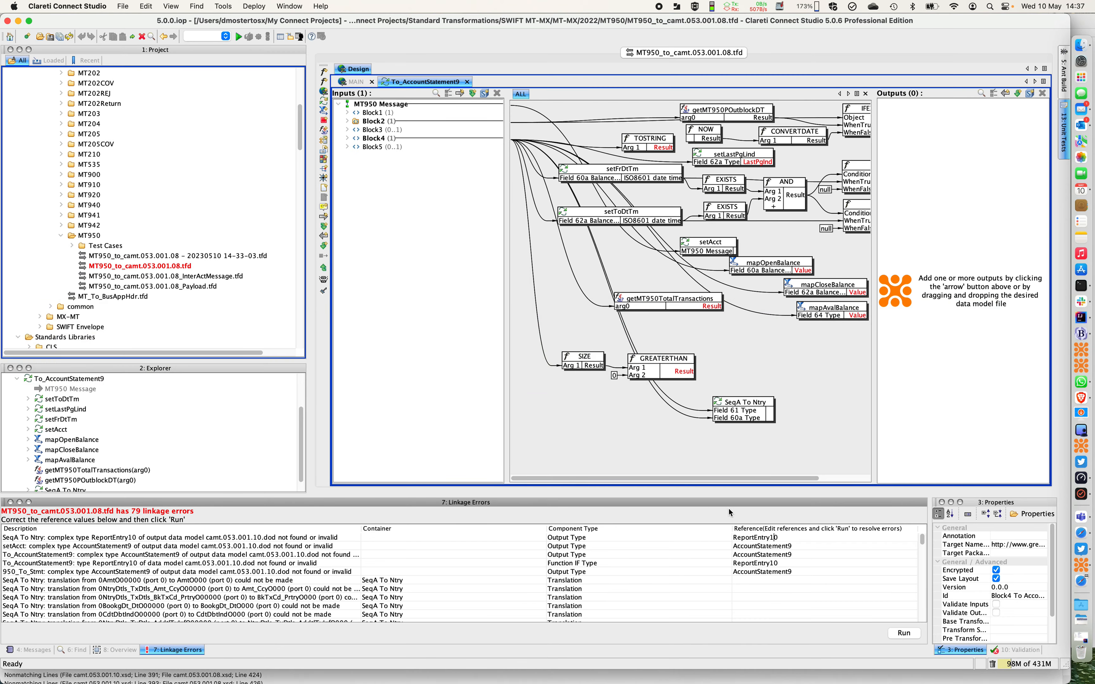
{"action": "key", "text": "super+Tab"}
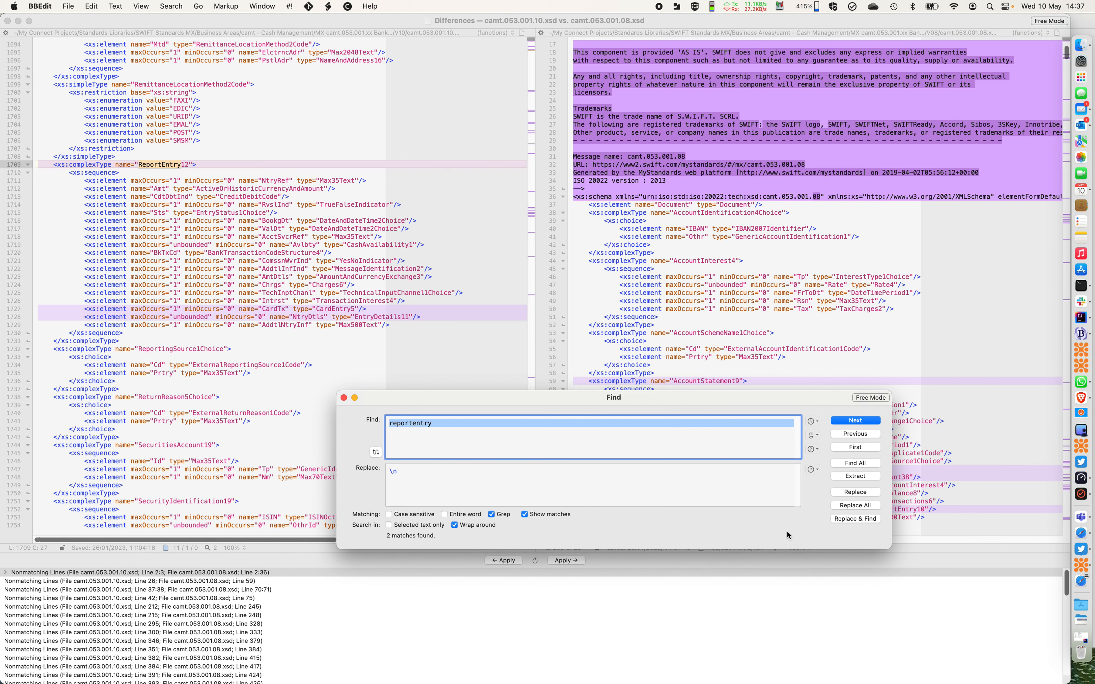
{"action": "key", "text": "super+Tab"}
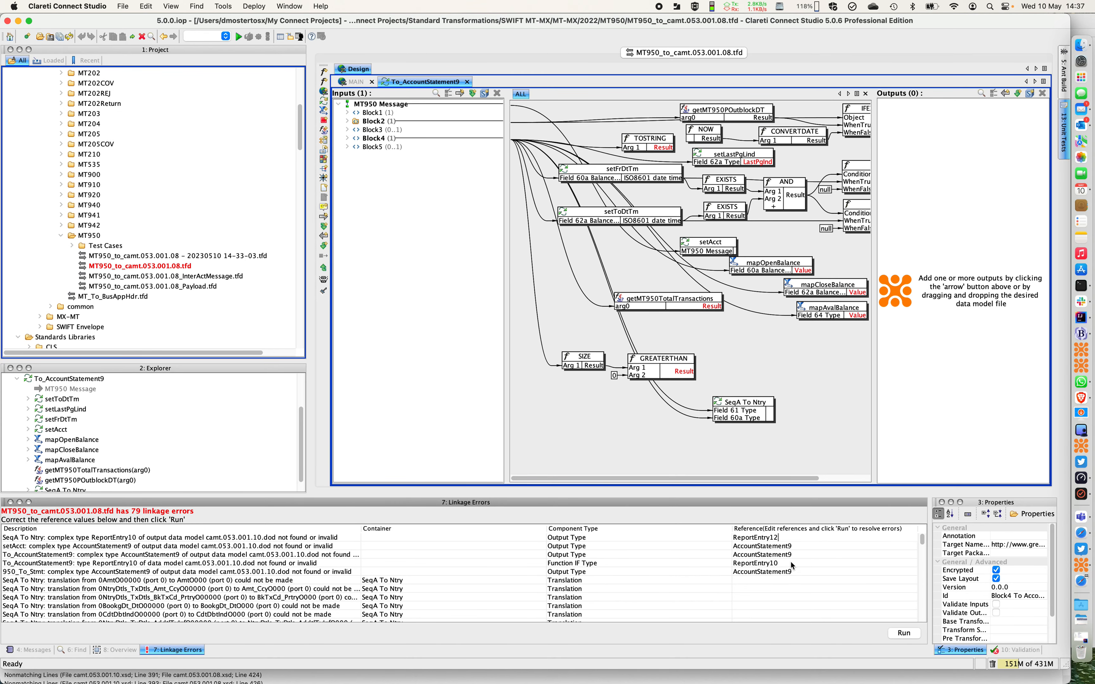
Set the To_AccountStatement9 function type reference to ReportEntry12 and run the linkage error correction
{"action": "double_click", "coordinate": [799, 562]}
{"action": "type", "text": "ReportEntry12"}
{"action": "scroll", "coordinate": [801, 559], "scroll_direction": "down", "scroll_amount": 10}
{"action": "scroll", "coordinate": [801, 560], "scroll_direction": "down", "scroll_amount": 15}
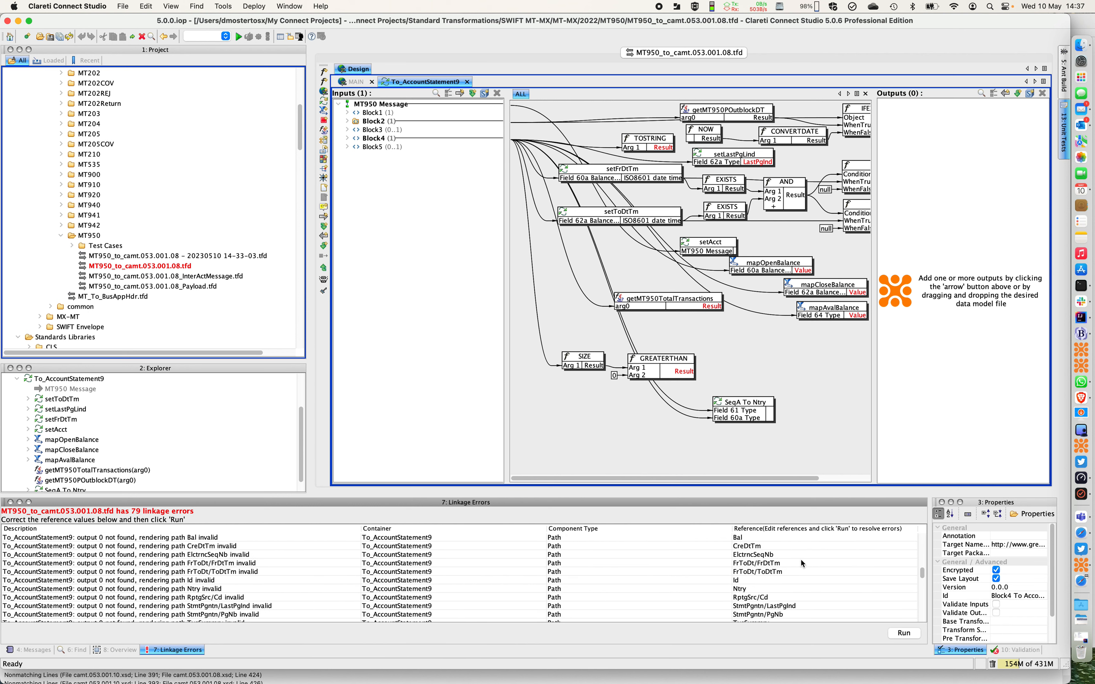
{"action": "scroll", "coordinate": [801, 559], "scroll_direction": "up", "scroll_amount": 20}
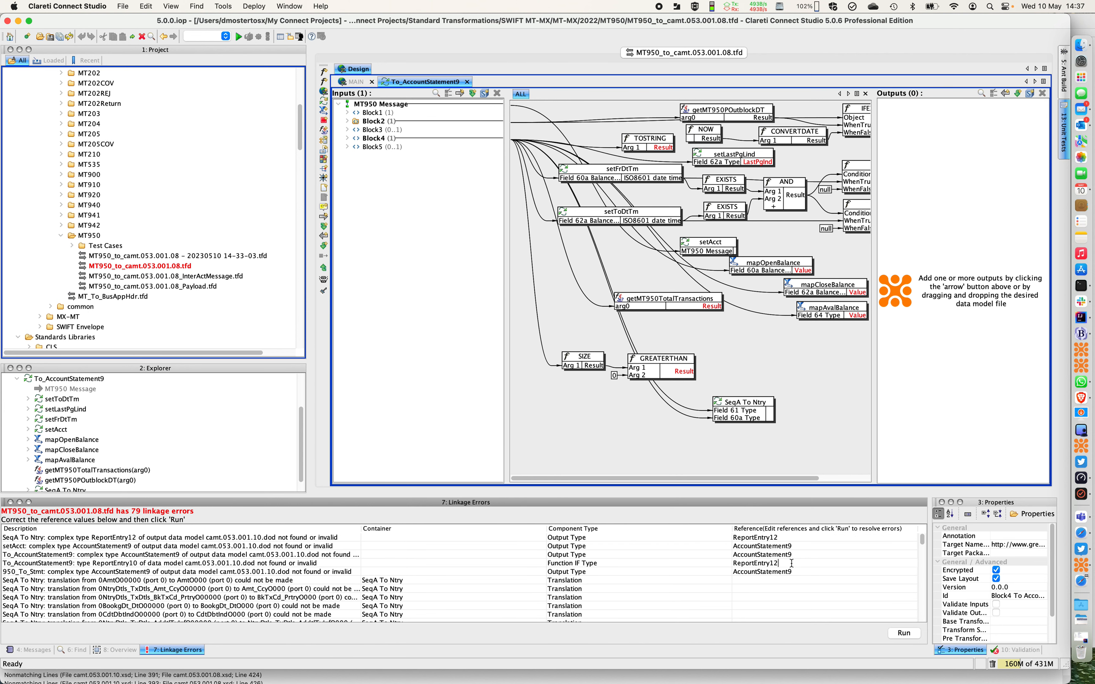
{"action": "left_click", "coordinate": [904, 632]}
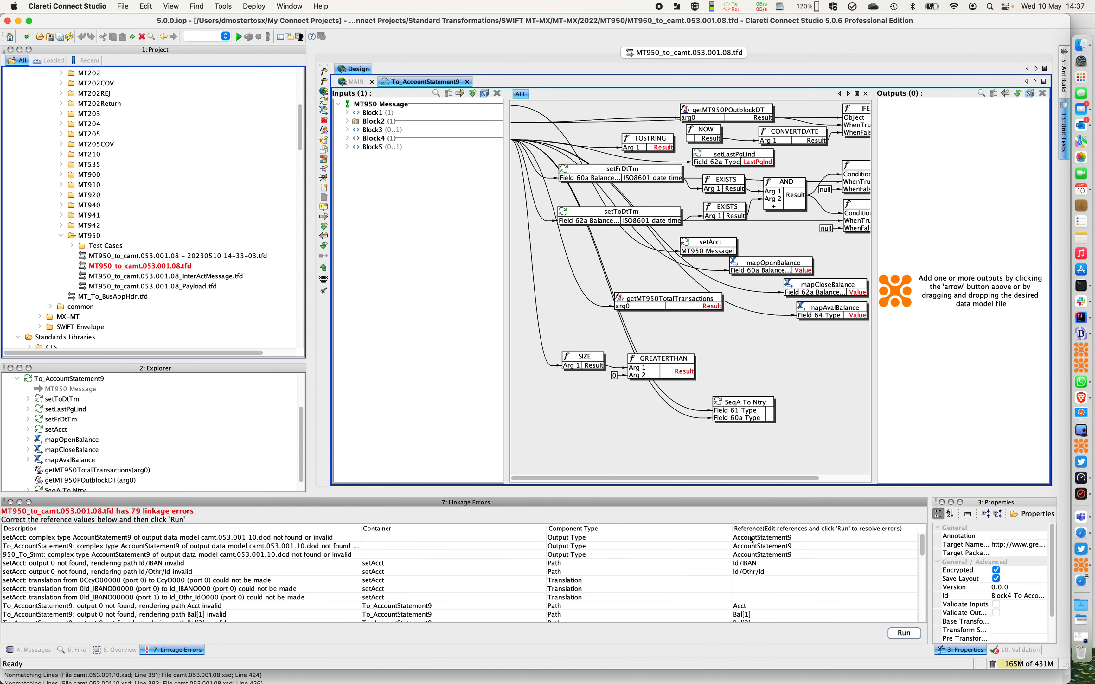
Open setAcct's AccountStatement9 reference for editing, then look up the AccountStatement complex type in BBEdit's camt.053.001.10.xsd
{"action": "double_click", "coordinate": [774, 539]}
{"action": "key", "text": "super+Tab"}
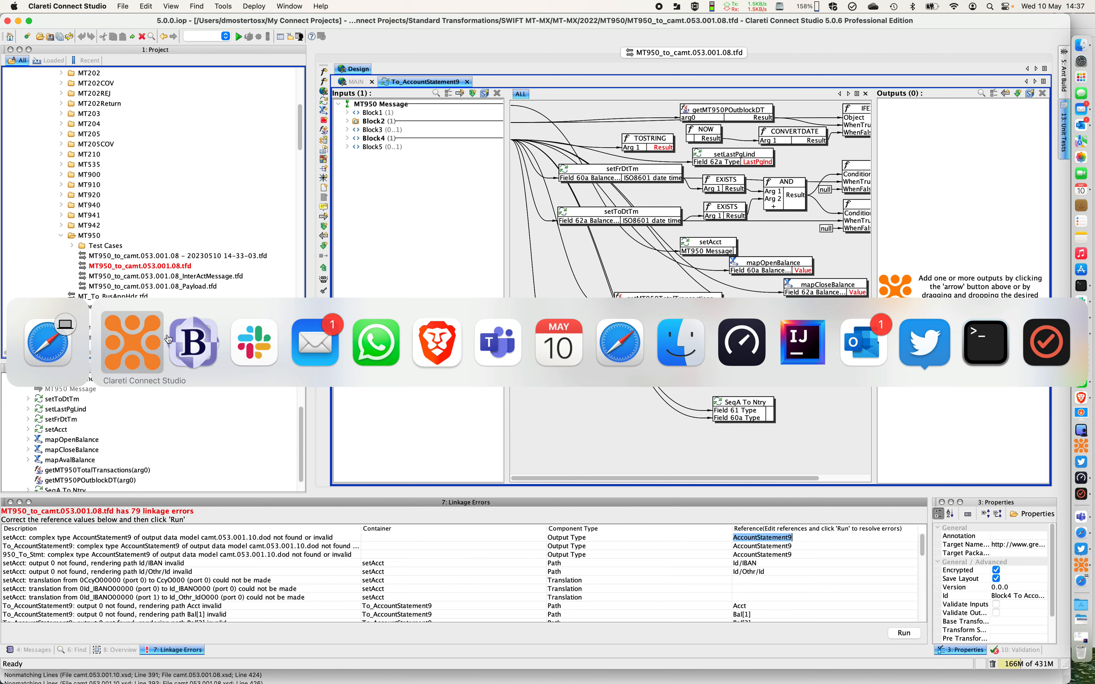
{"action": "left_click", "coordinate": [201, 339]}
{"action": "scroll", "coordinate": [320, 281], "scroll_direction": "up", "scroll_amount": 20}
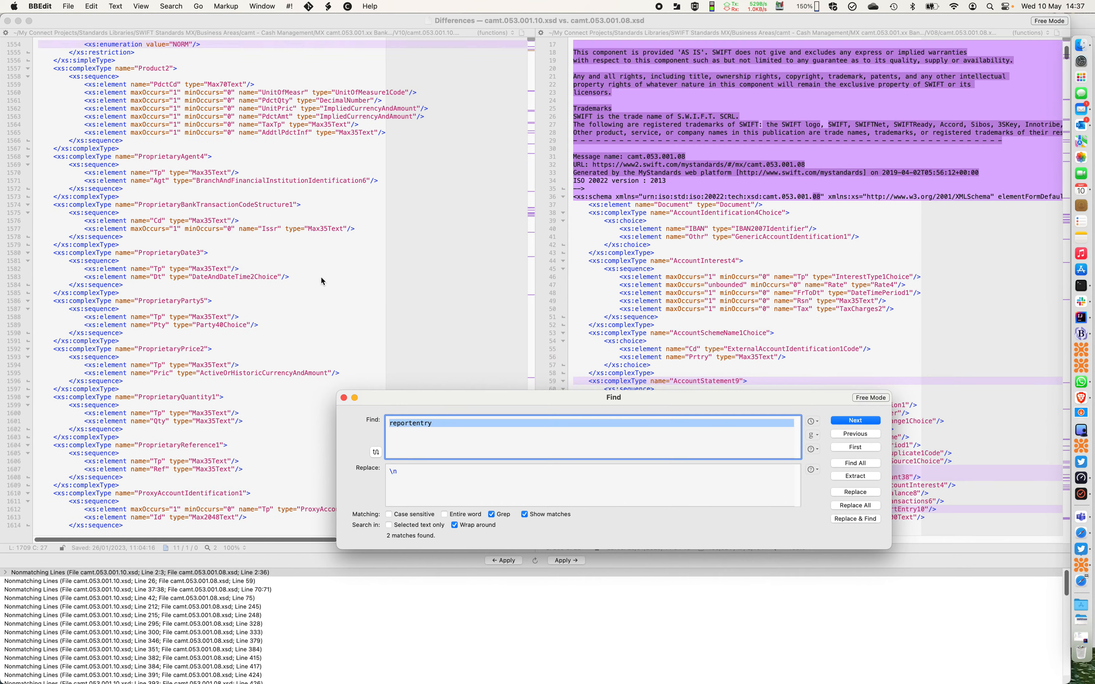
{"action": "scroll", "coordinate": [320, 277], "scroll_direction": "up", "scroll_amount": 20}
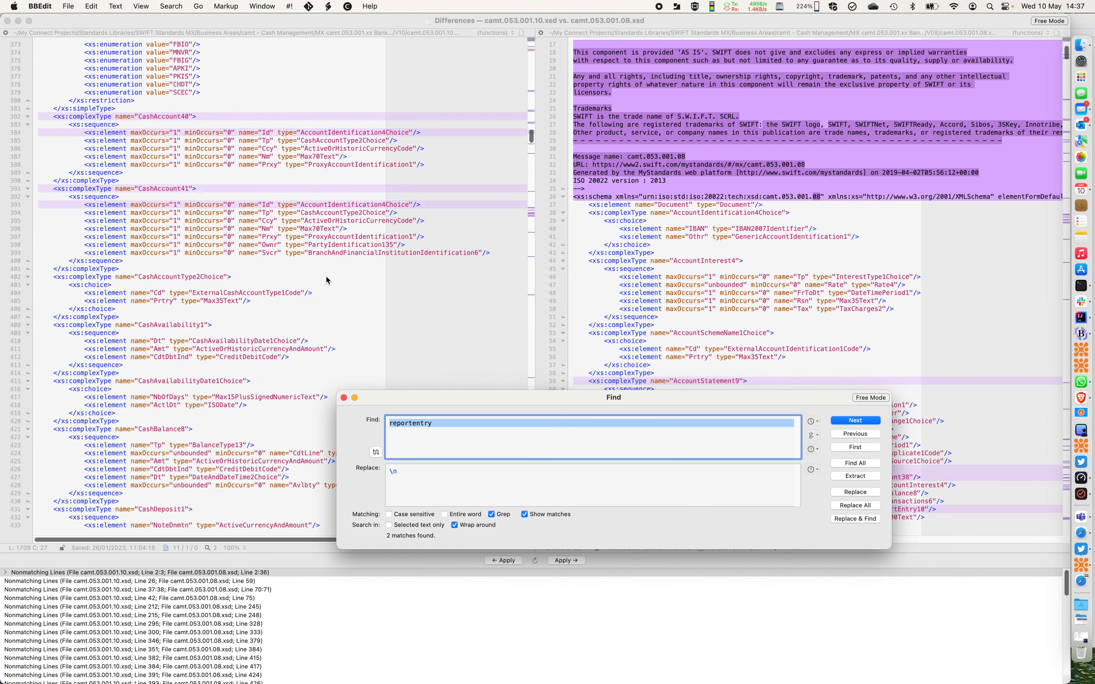
{"action": "scroll", "coordinate": [325, 278], "scroll_direction": "up", "scroll_amount": 8}
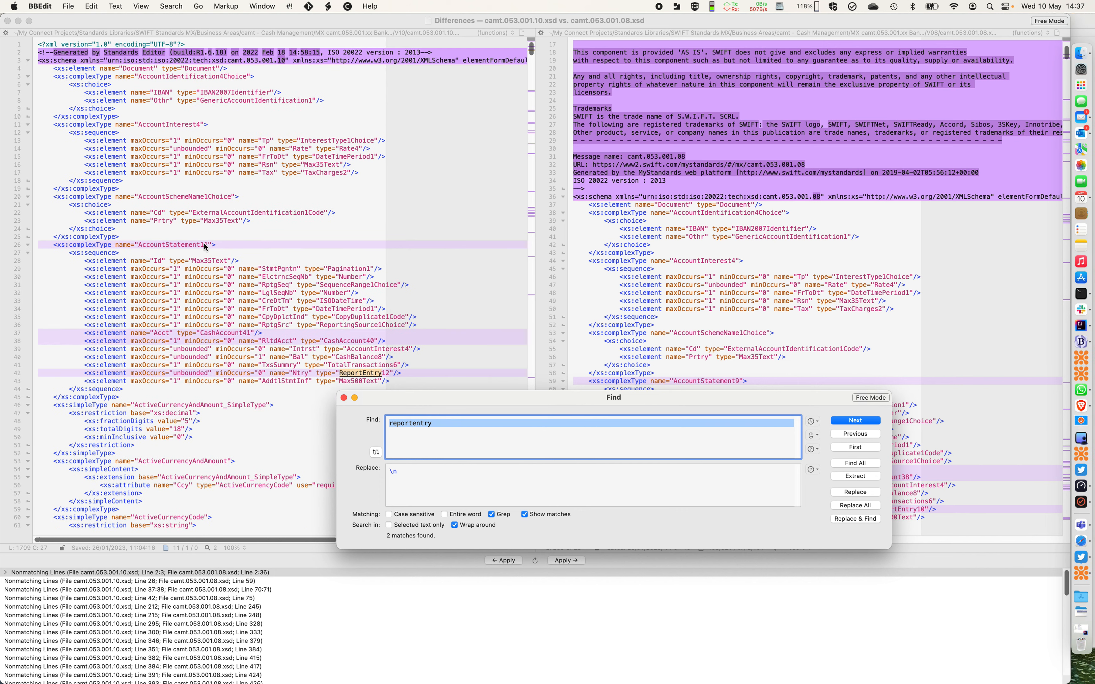
Return to Clareti Connect Studio and set setAcct's output type reference to AccountStatement11
{"action": "key", "text": "super+Tab"}
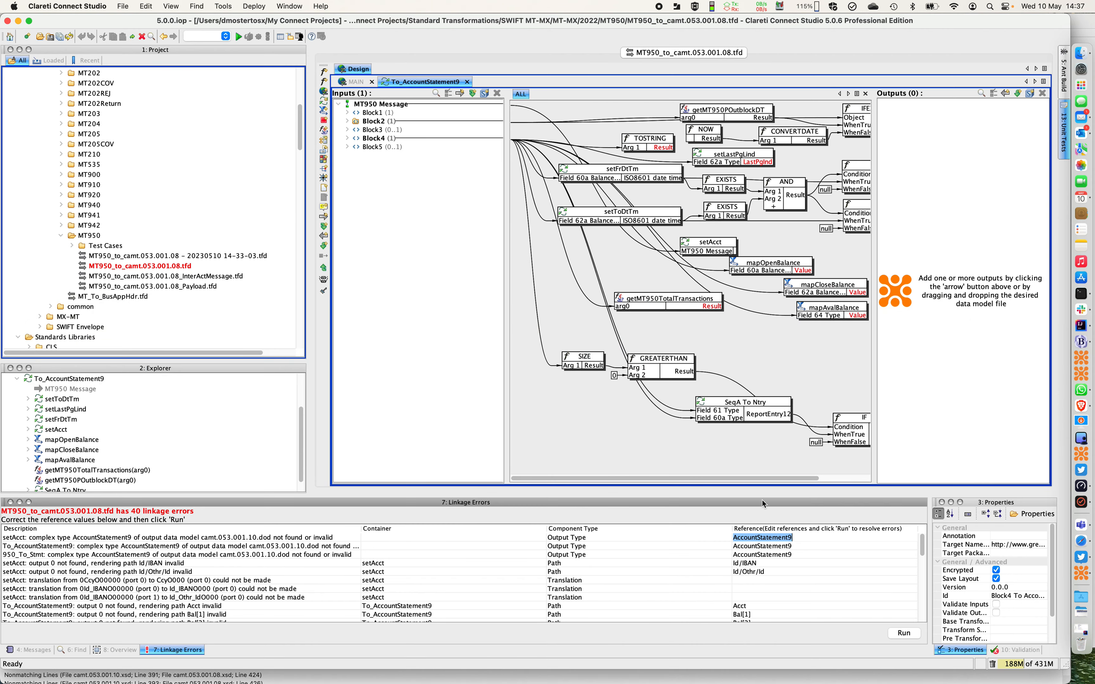
{"action": "left_click", "coordinate": [805, 537]}
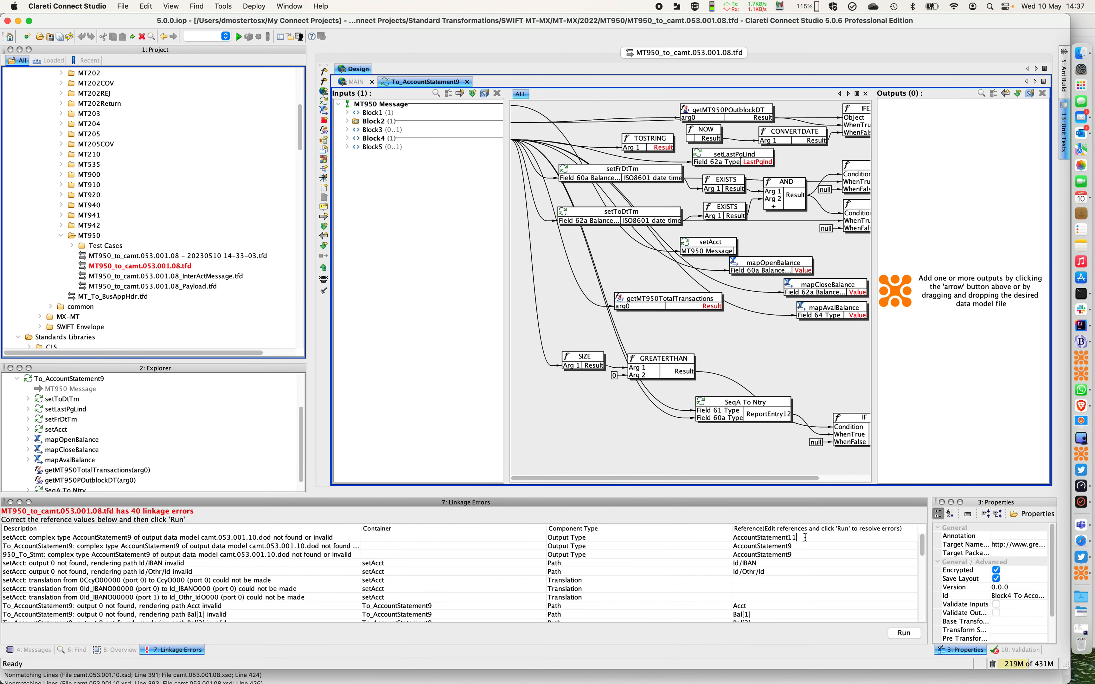
{"action": "type", "text": "11"}
Set the To_AccountStatement9 and 950_To_Stmt output type references to AccountStatement11 and run the linkage error correction
{"action": "left_click", "coordinate": [806, 547]}
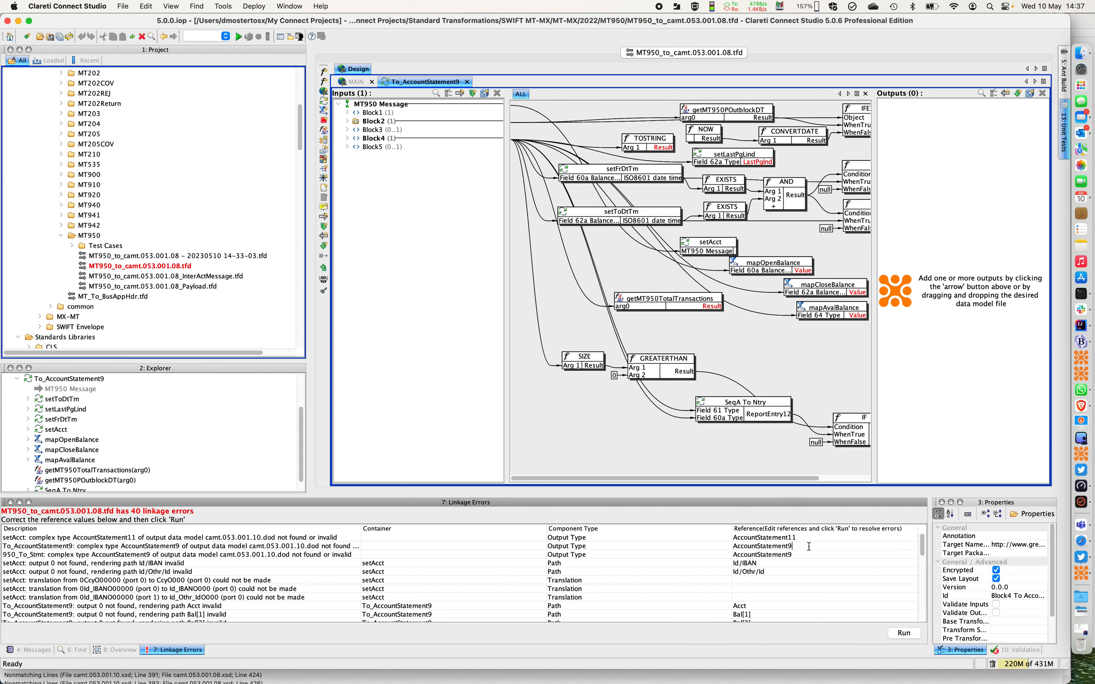
{"action": "key", "text": "BackSpace"}
{"action": "type", "text": "11"}
{"action": "left_click", "coordinate": [805, 556]}
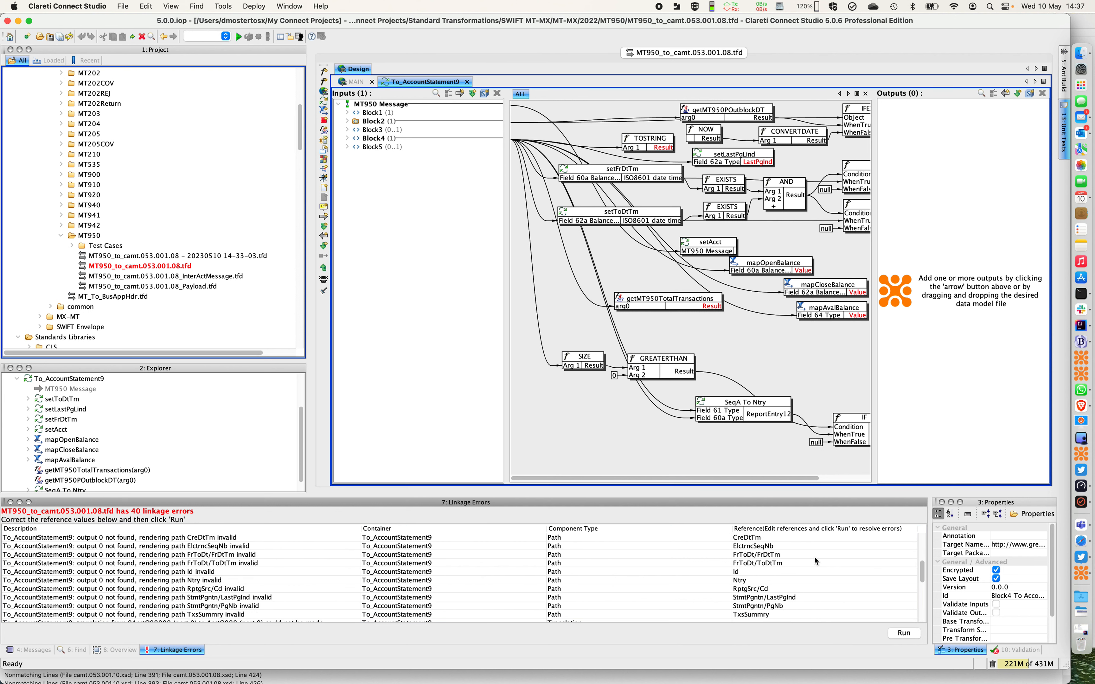
{"action": "left_click", "coordinate": [903, 633]}
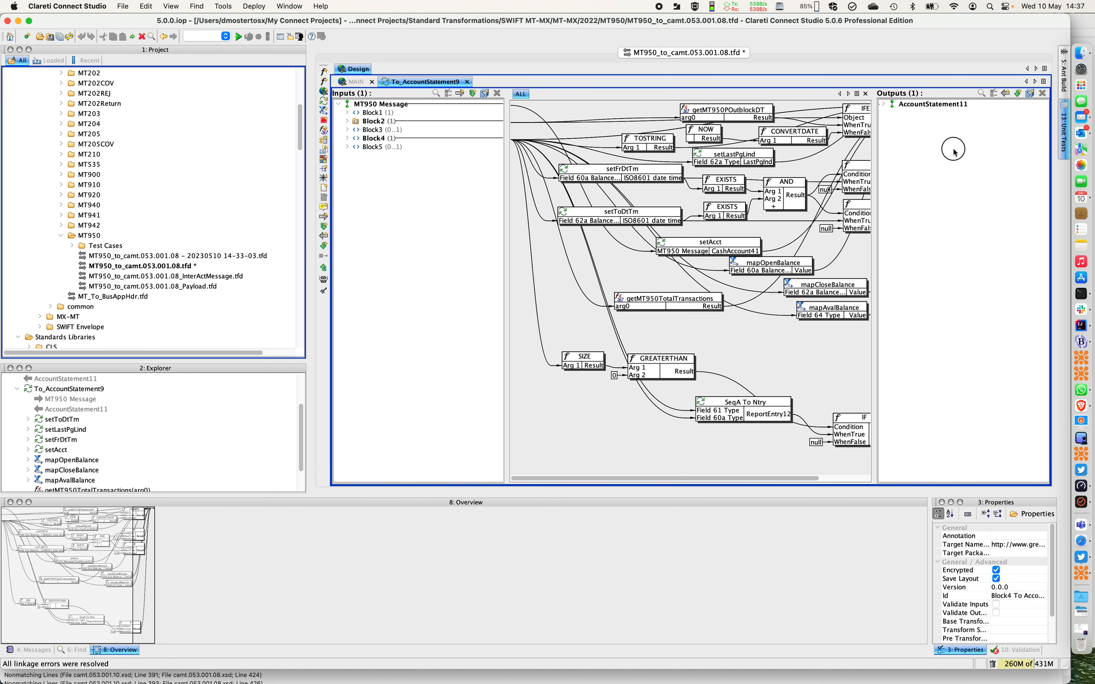
Expand the AccountStatement11 output with its StmtPgntn and RptgSeq elements to examine the mapped fields
{"action": "left_click", "coordinate": [884, 104]}
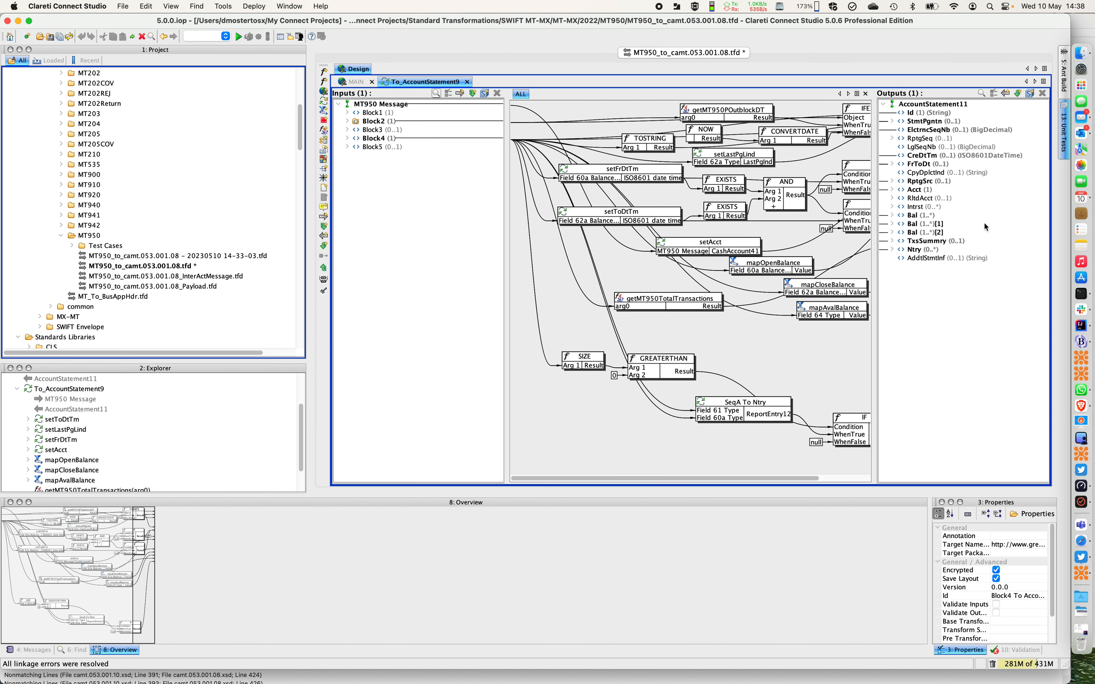
{"action": "left_click", "coordinate": [892, 121]}
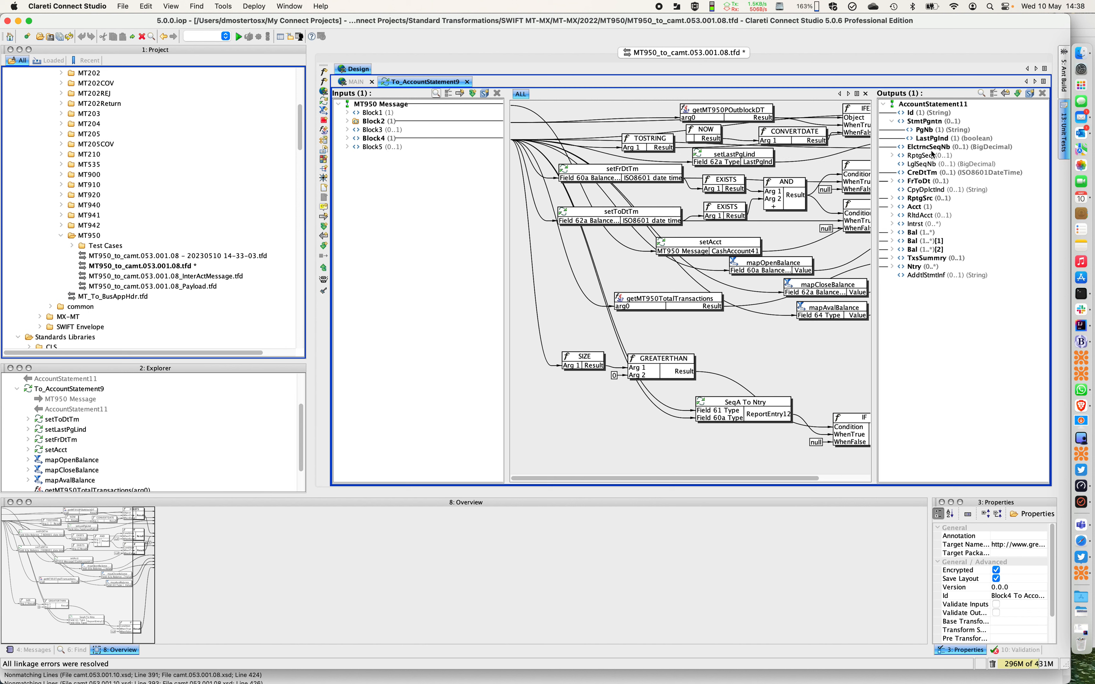
{"action": "left_click", "coordinate": [891, 155]}
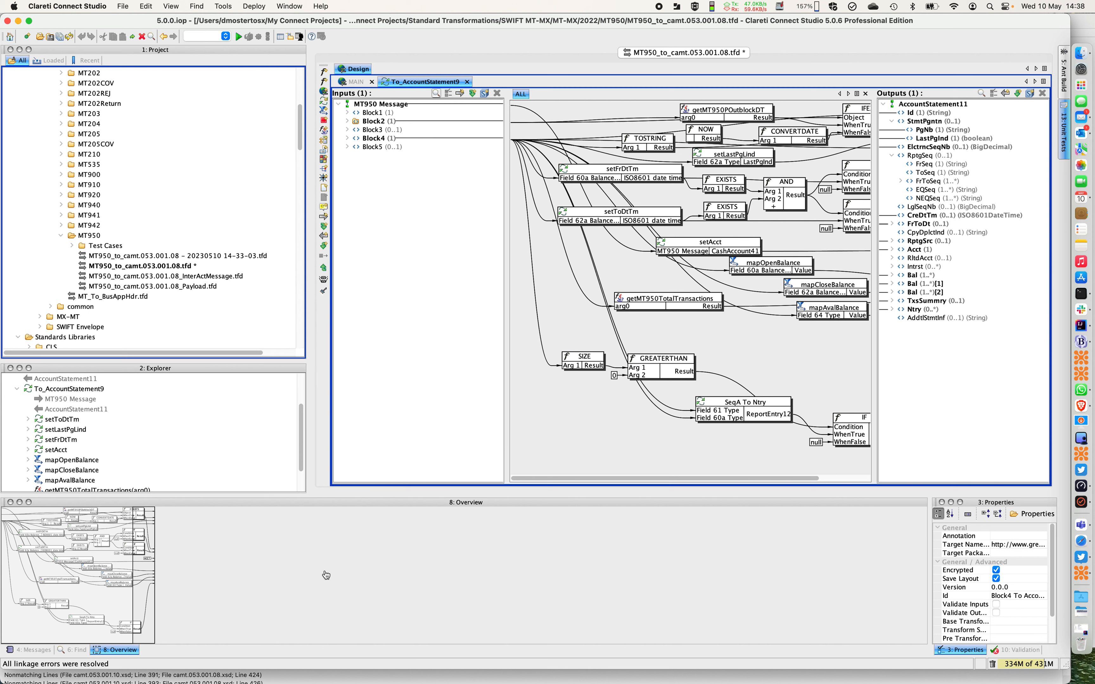
Save the updated MT950_to_camt.053.001.08.tfd transformation
{"action": "left_click", "coordinate": [168, 266]}
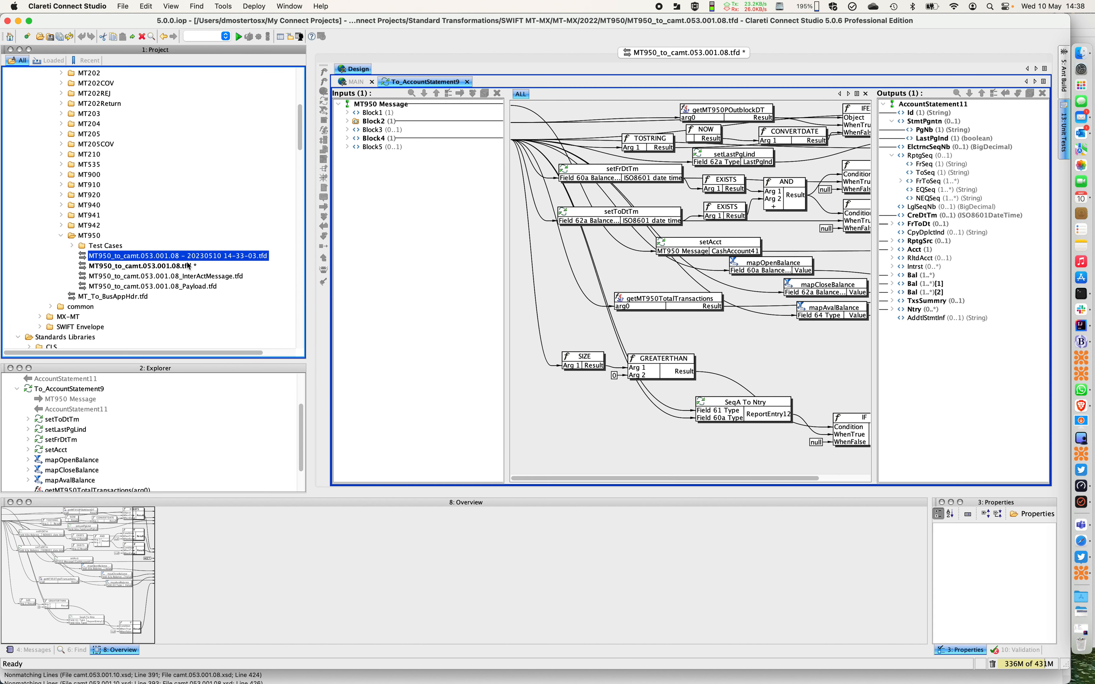
{"action": "key", "text": "super+s"}
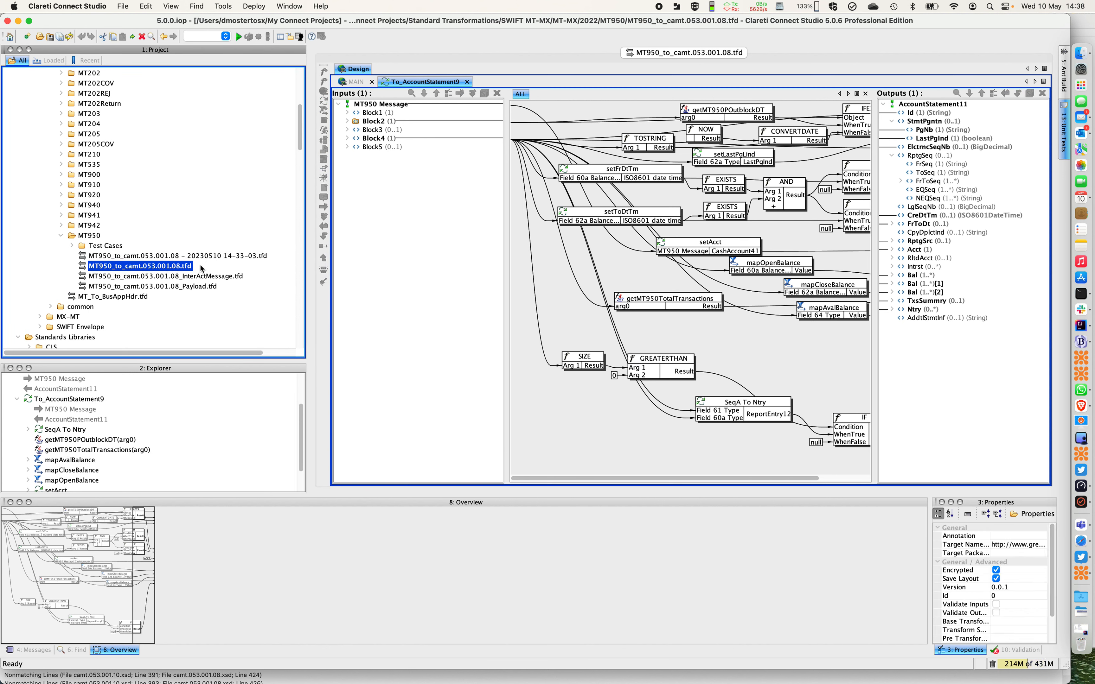